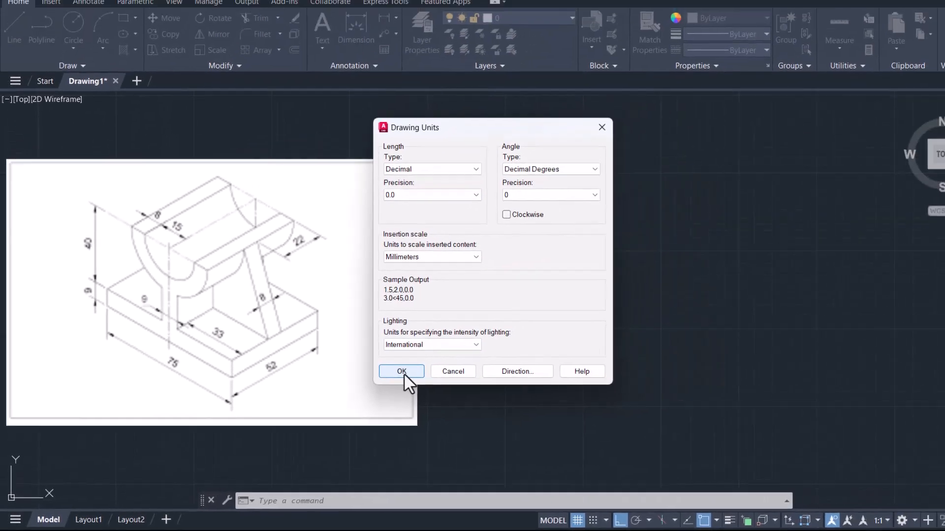
- Accept the drawing units and draw a circle of radius 15 mm in the empty space beside the reference image
left_click(465, 348)
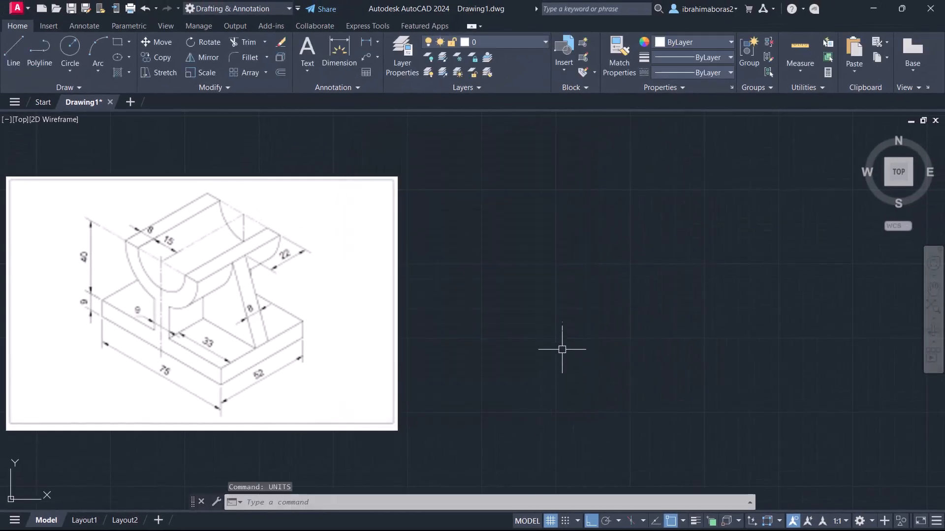
type("c")
key("Return")
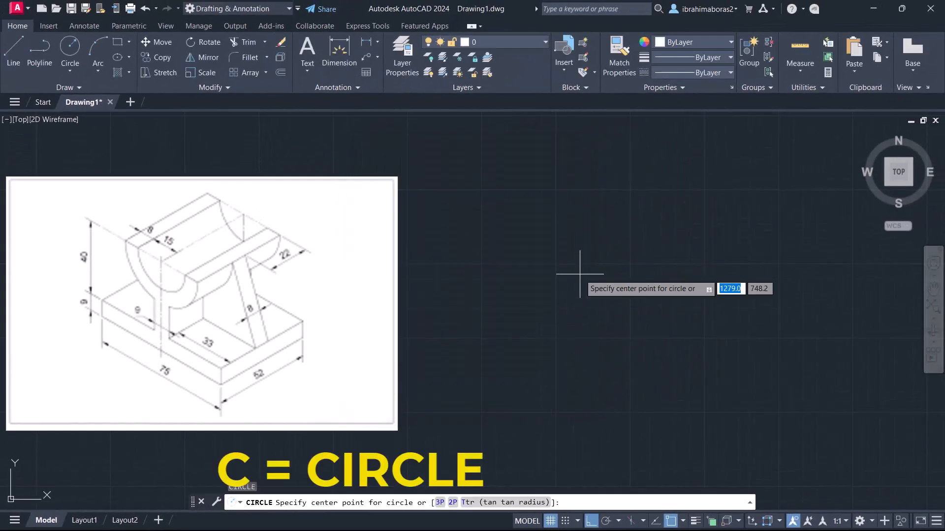
left_click(634, 245)
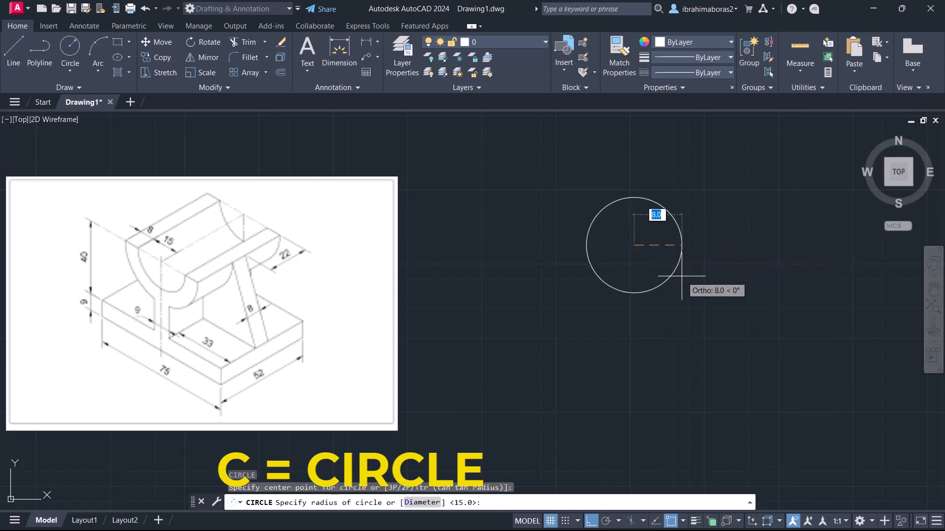
key("Return")
- Offset the circle 8 mm outward to form the outer ring, and end the Offset command
type("o")
key("Return")
type("8")
key("Return")
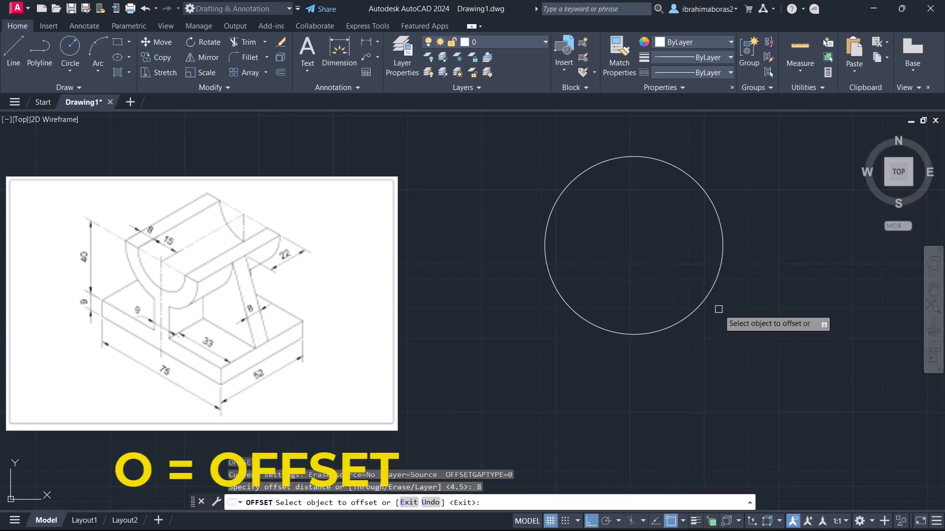
left_click(722, 238)
left_click(749, 260)
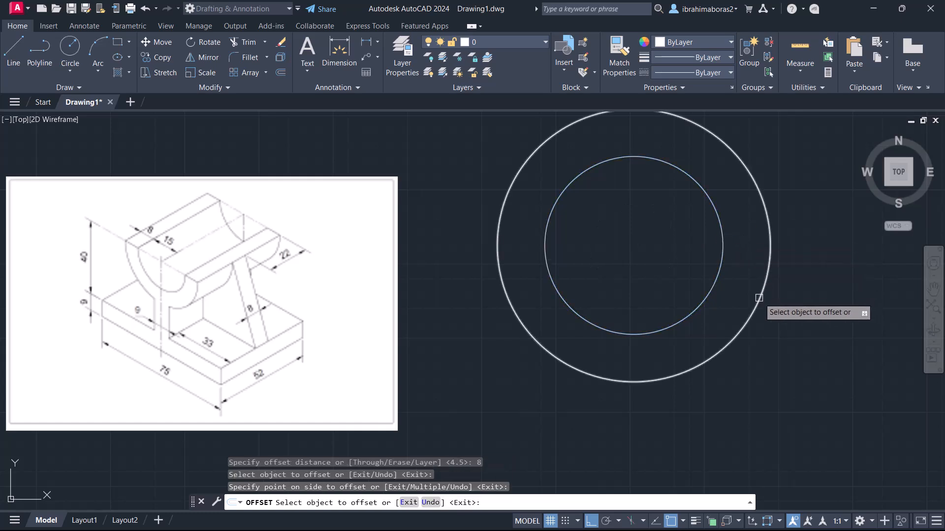
scroll(758, 298, "down", 4)
middle_click_drag(756, 300, 686, 302)
scroll(685, 315, "up", 3)
middle_click_drag(670, 337, 654, 290)
right_click(701, 312)
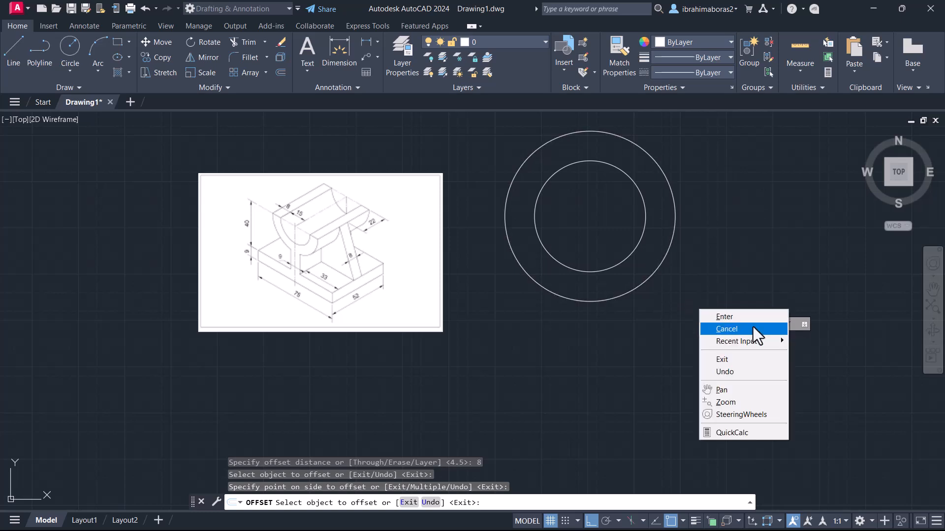
left_click(733, 316)
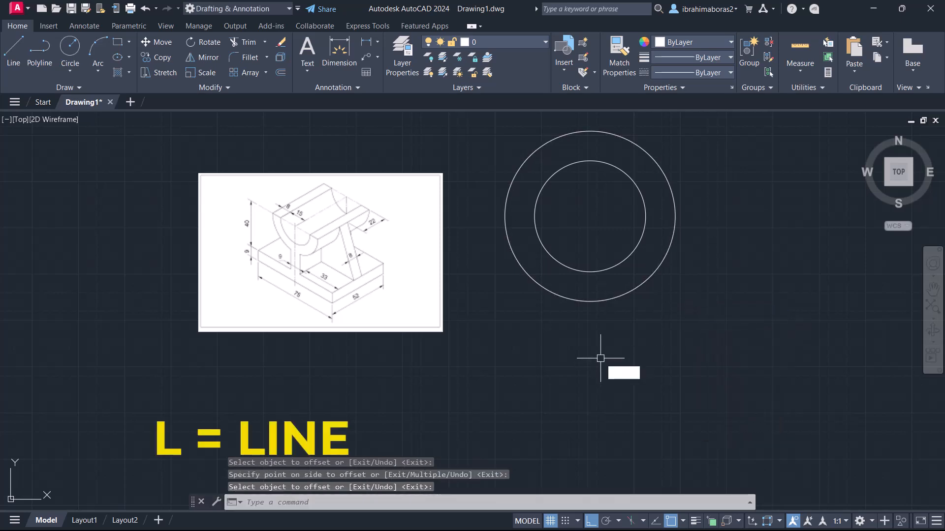
- Draw a 40 mm vertical line straight down from the common centre of the two circles
type("l")
key("Return")
left_click(590, 215)
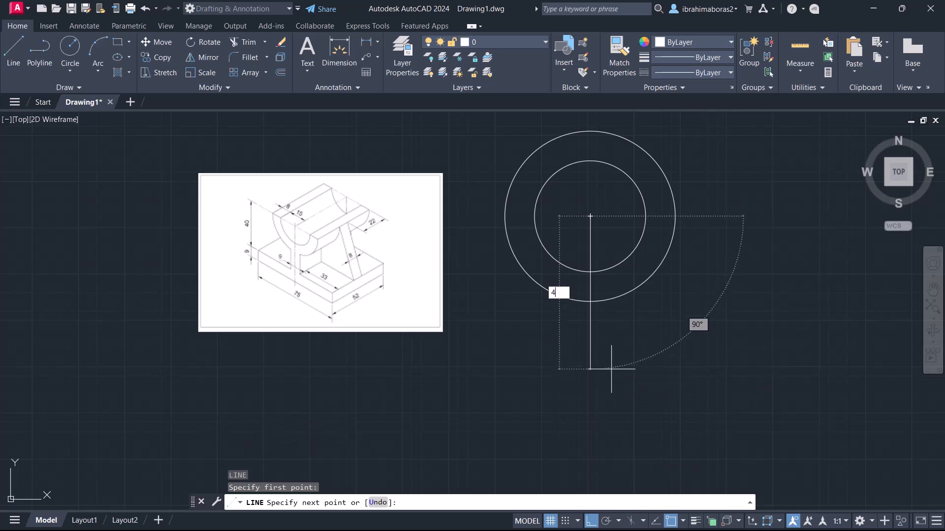
key("Return")
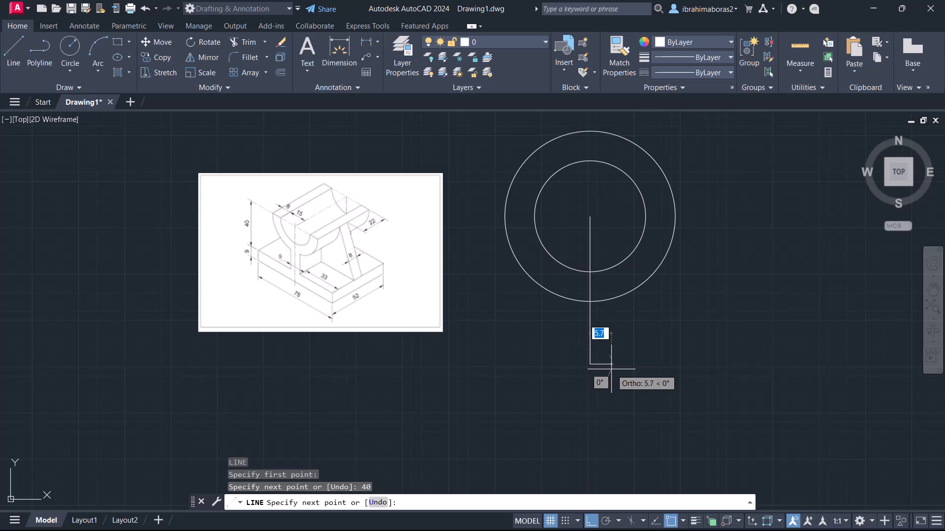
right_click(611, 368)
left_click(639, 376)
- Turn the vertical line into a centreline with linetype ACAD_ISO04W100 and the colour red
left_click(590, 325)
left_click(707, 71)
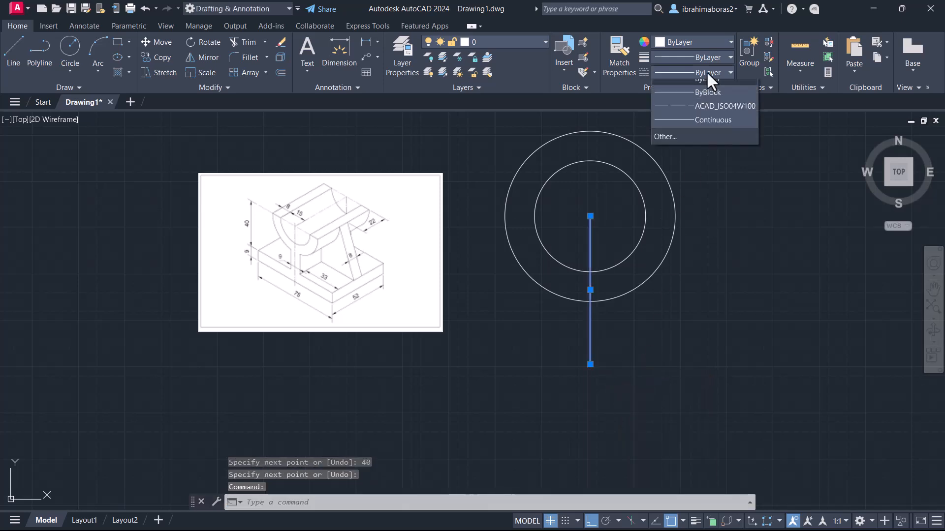
left_click(692, 111)
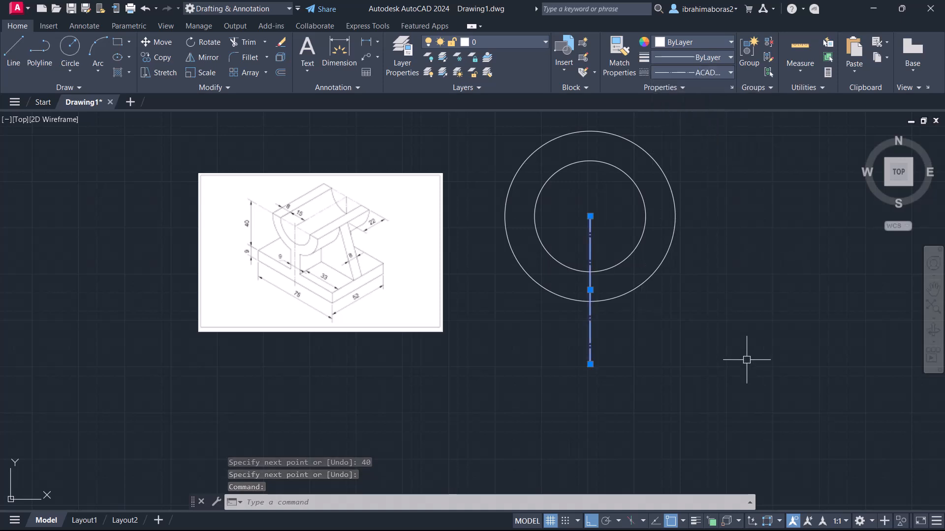
key("Escape")
left_click(591, 339)
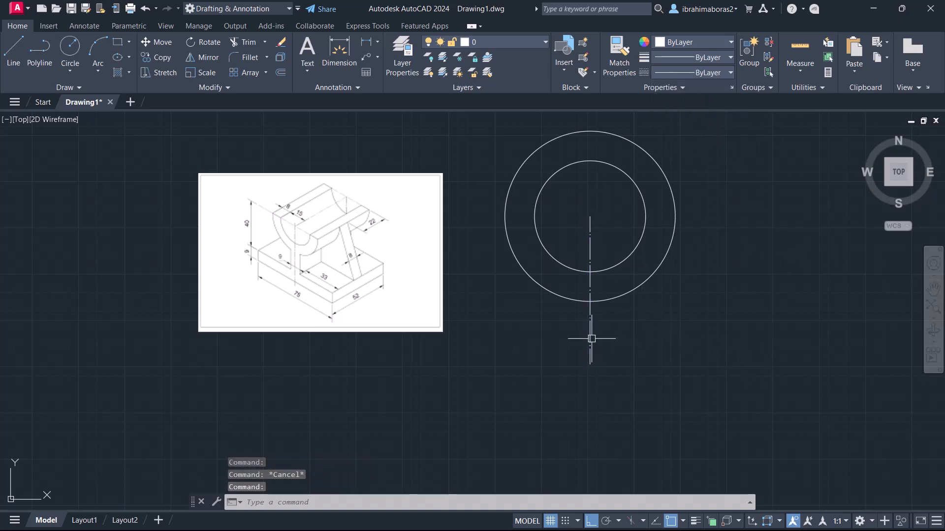
left_click(704, 44)
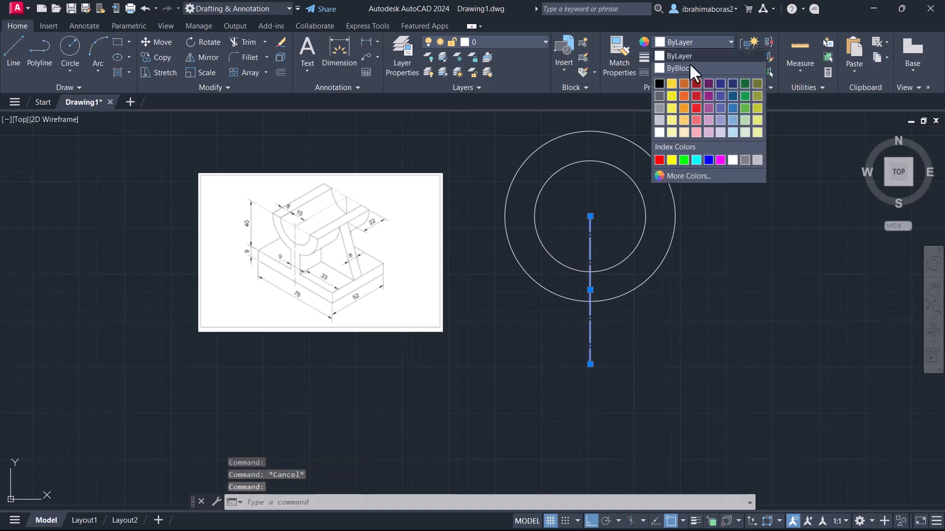
left_click(662, 160)
key("Escape")
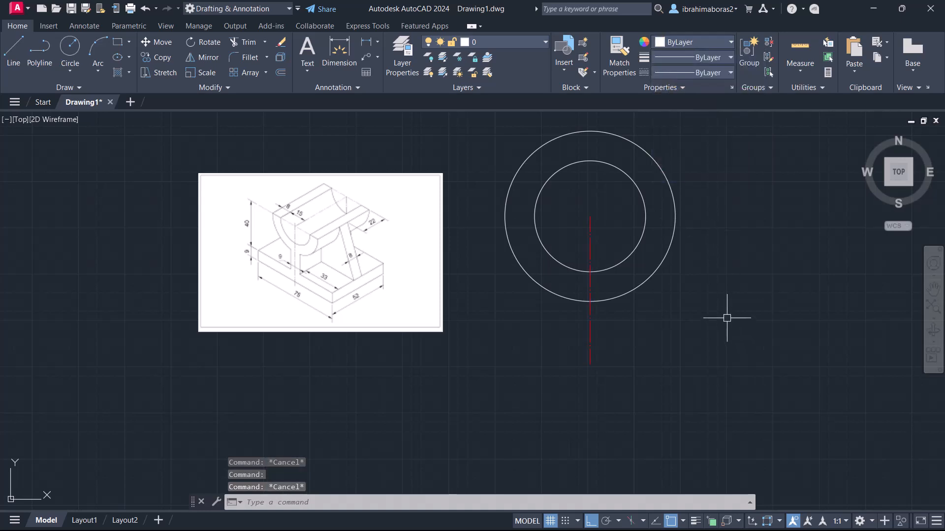
- Draw a horizontal line from the circles' centre to beyond the outer circle's left side, then back across past its right side
type("l")
key("Return")
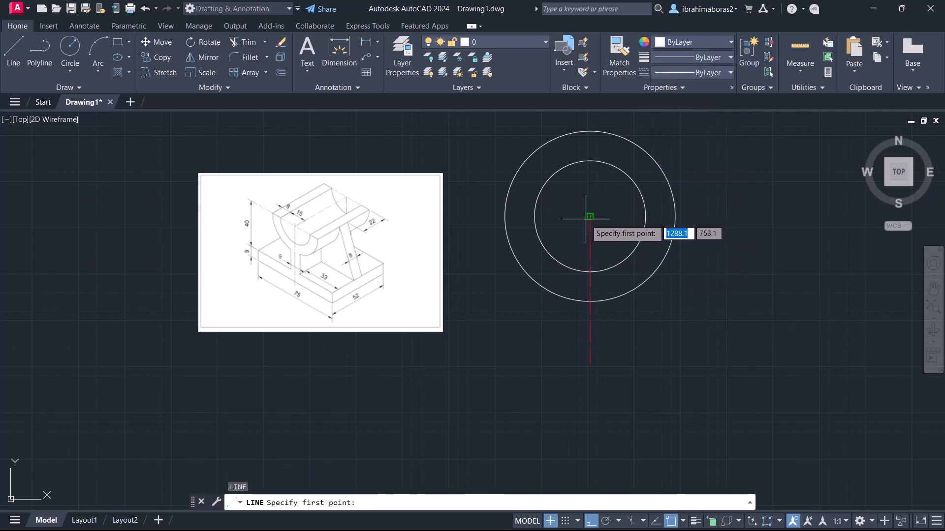
left_click(589, 217)
left_click(467, 226)
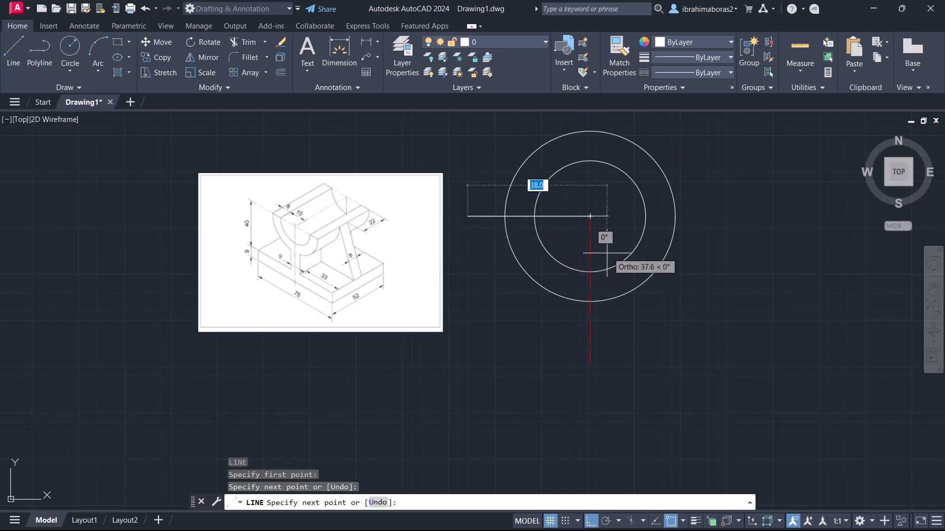
left_click(728, 240)
right_click(732, 254)
left_click(748, 261)
- Set the full-width horizontal line's linetype to ACAD_ISO04W100 and its colour to red
left_click(733, 179)
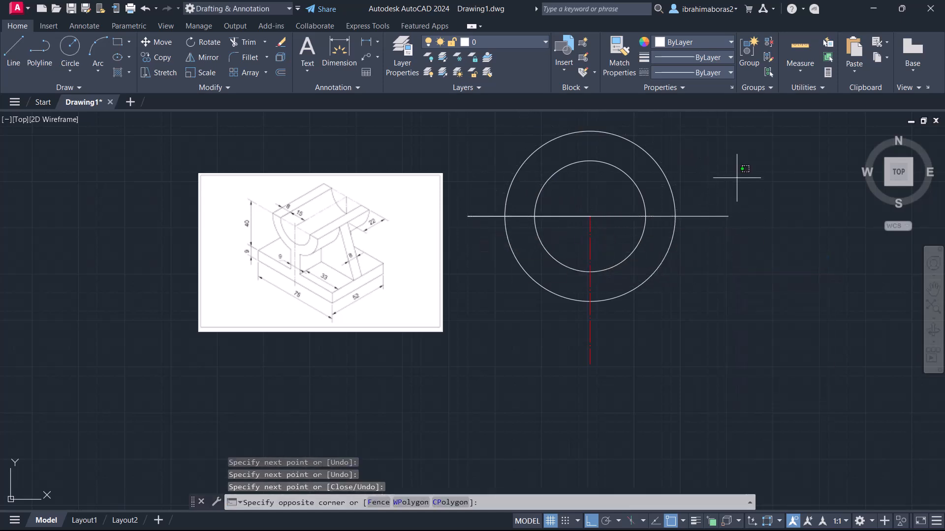
left_click(673, 251)
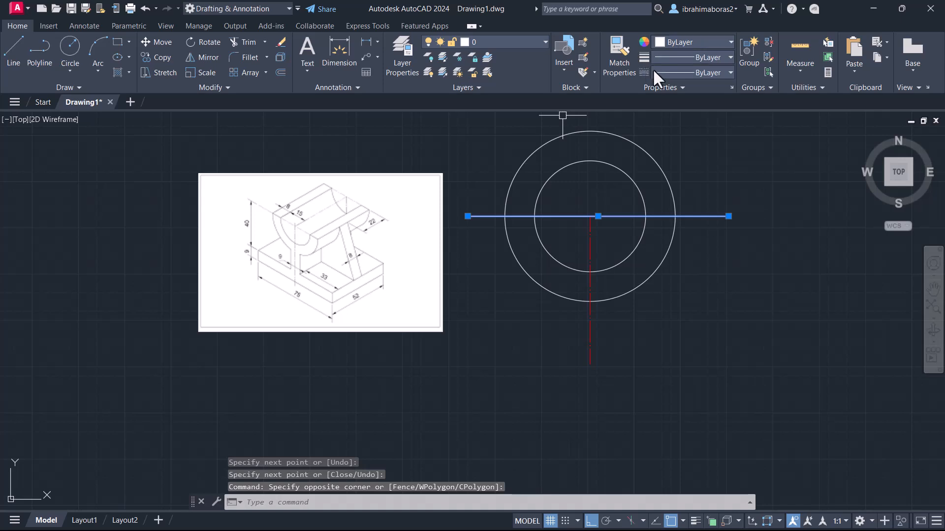
left_click(669, 72)
left_click(699, 106)
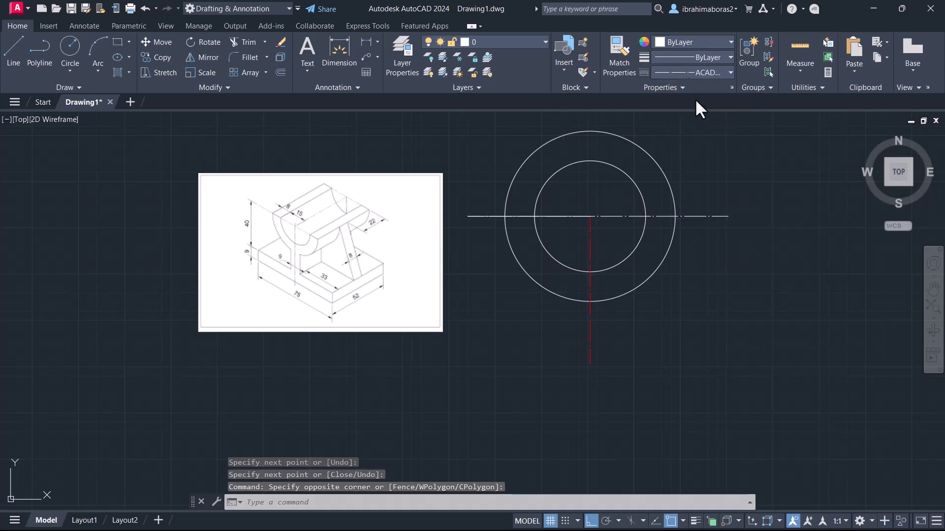
left_click(660, 43)
left_click(659, 160)
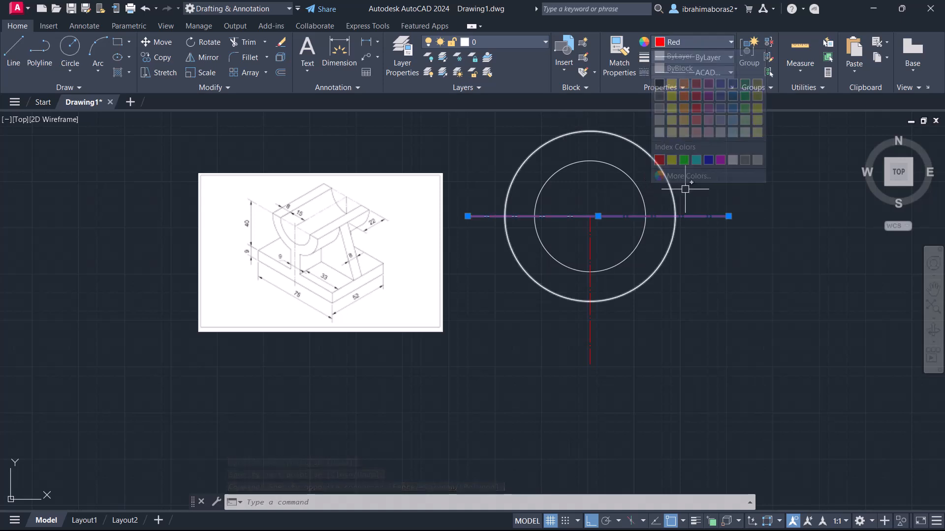
key("Escape")
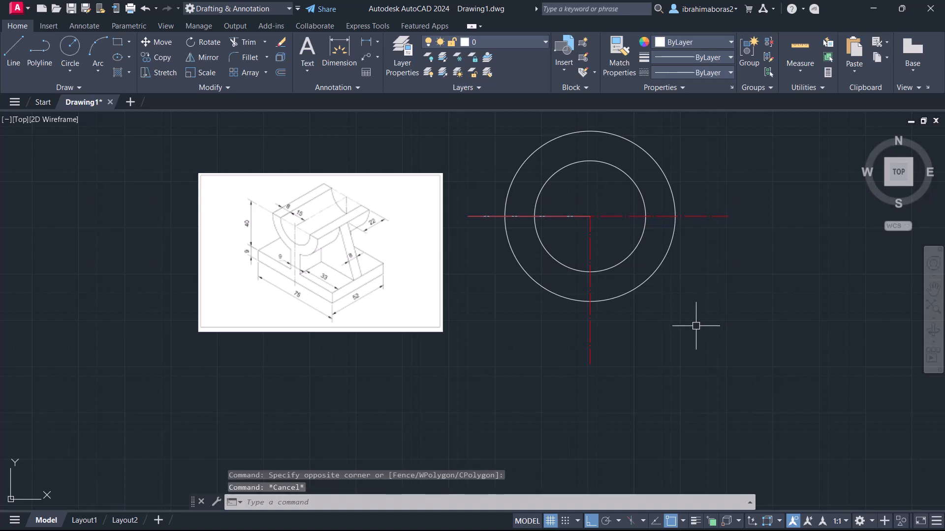
- Erase the short horizontal segment that overlaps the left half of the red horizontal centreline
left_click(458, 224)
left_click(622, 198)
type("E")
key("Return")
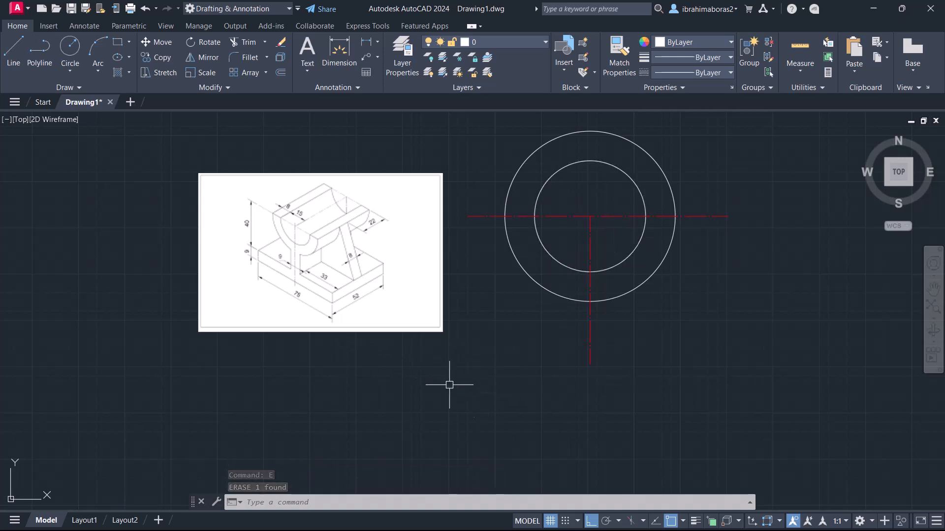
- Offset the vertical centreline 4.5 mm to both sides to mark the edges of the support
type("O")
key("Return")
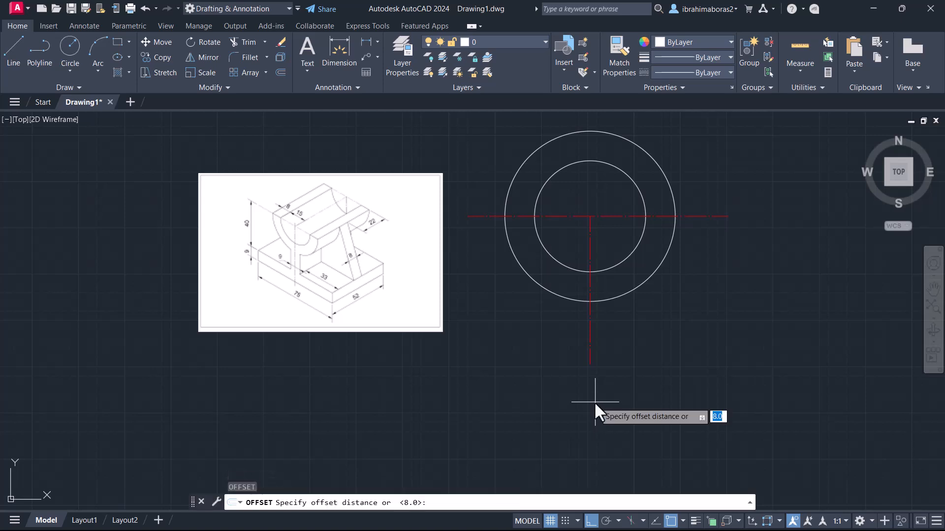
type("4.5")
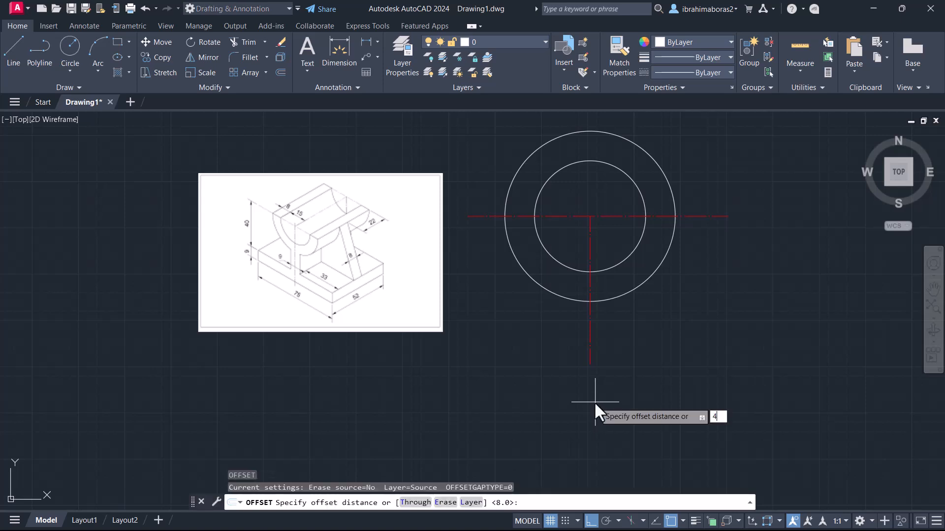
key("Return")
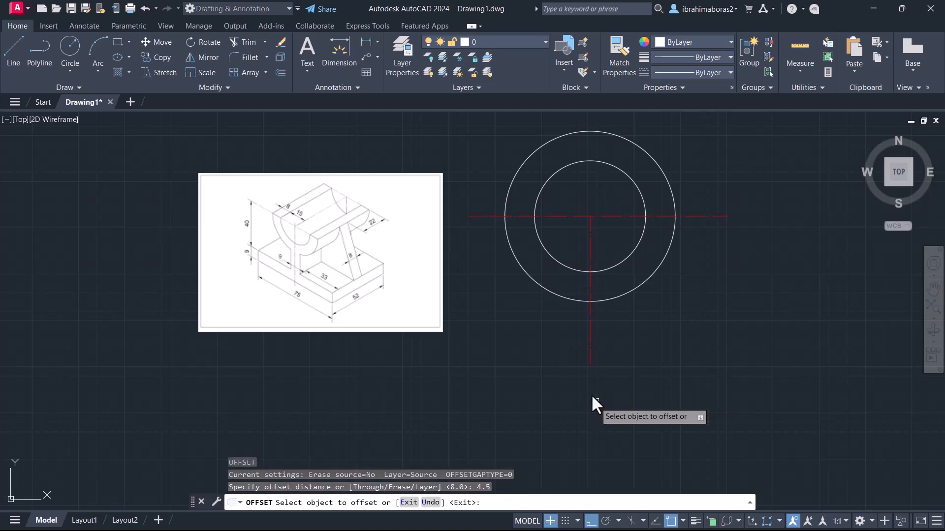
left_click(590, 329)
left_click(645, 330)
left_click(590, 329)
left_click(561, 345)
right_click(545, 371)
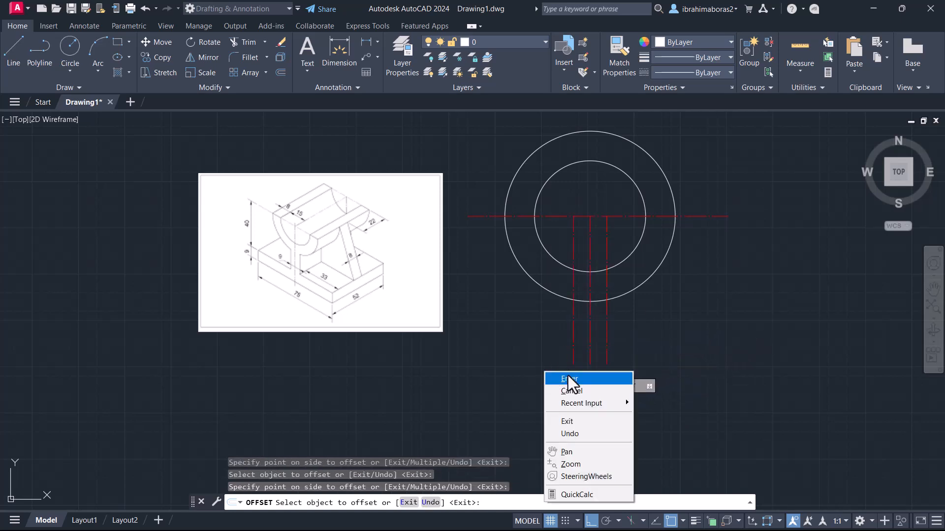
left_click(571, 382)
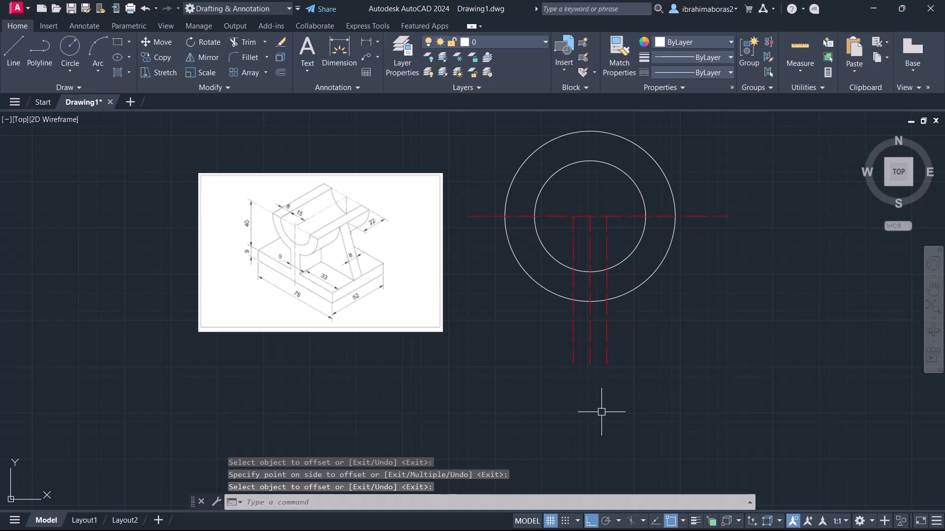
- Start the base outline at the lower end of the right offset line, drawing segments 33 mm right, 9 mm down and 75 mm left
type("l")
key("Return")
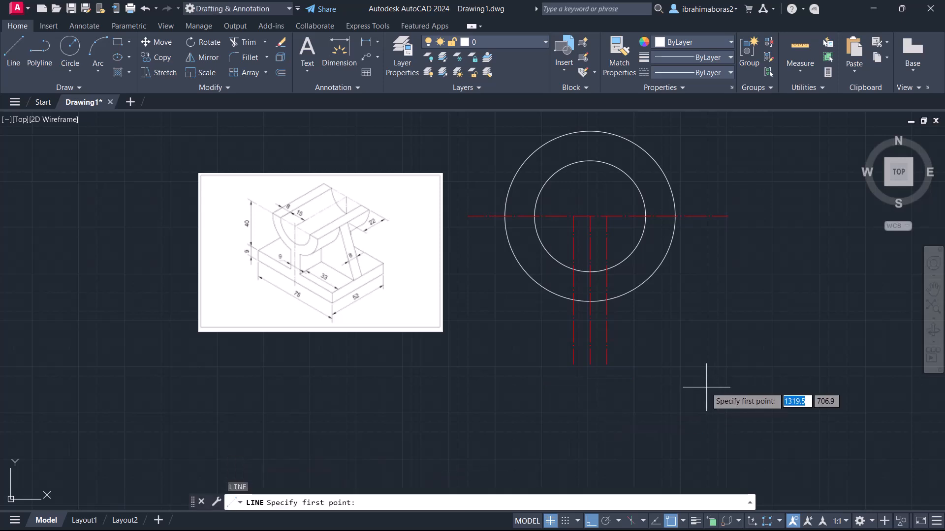
left_click(606, 364)
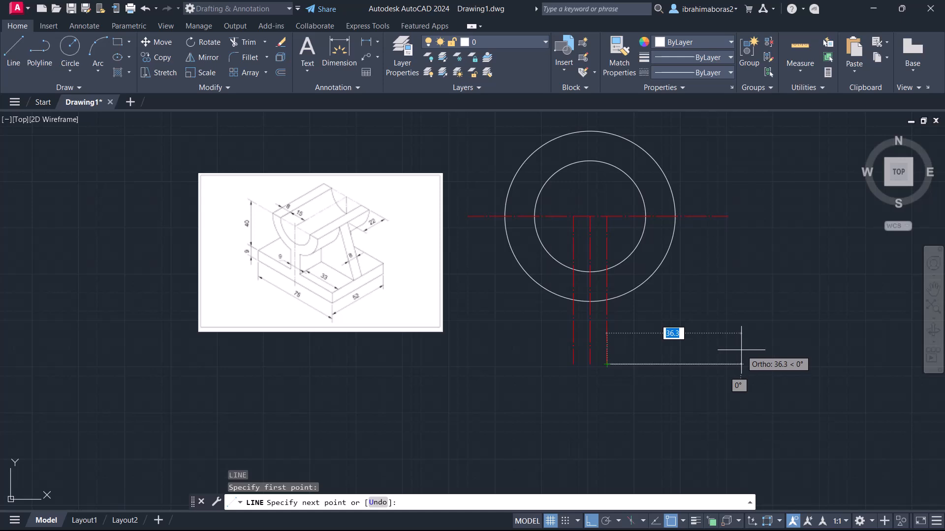
type("33")
key("Return")
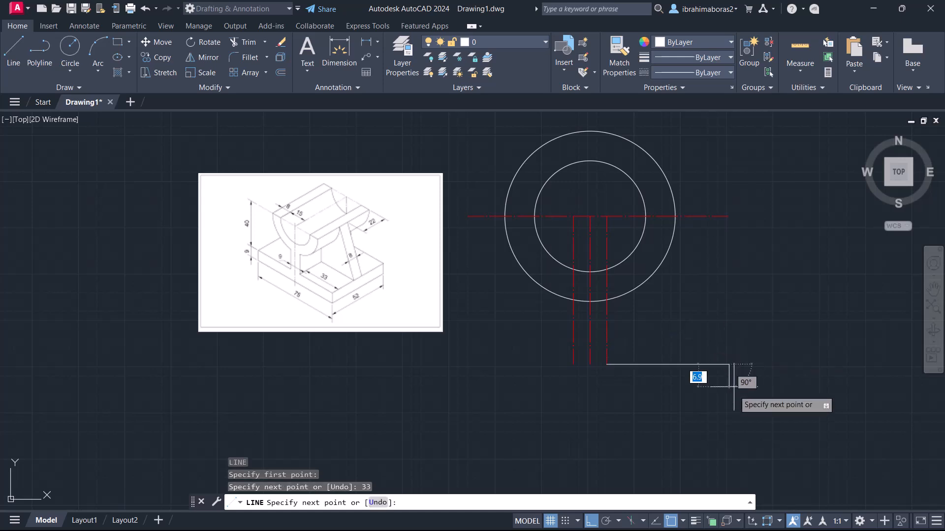
type("9")
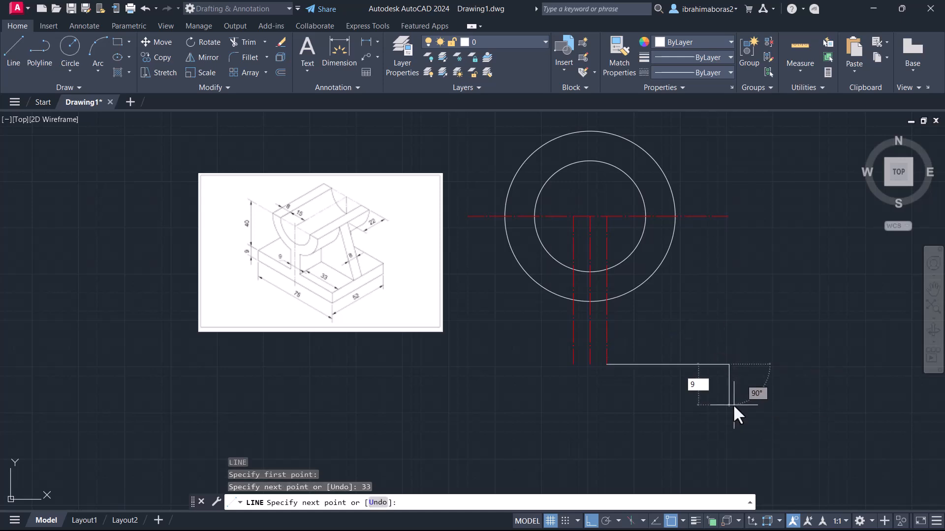
key("Return")
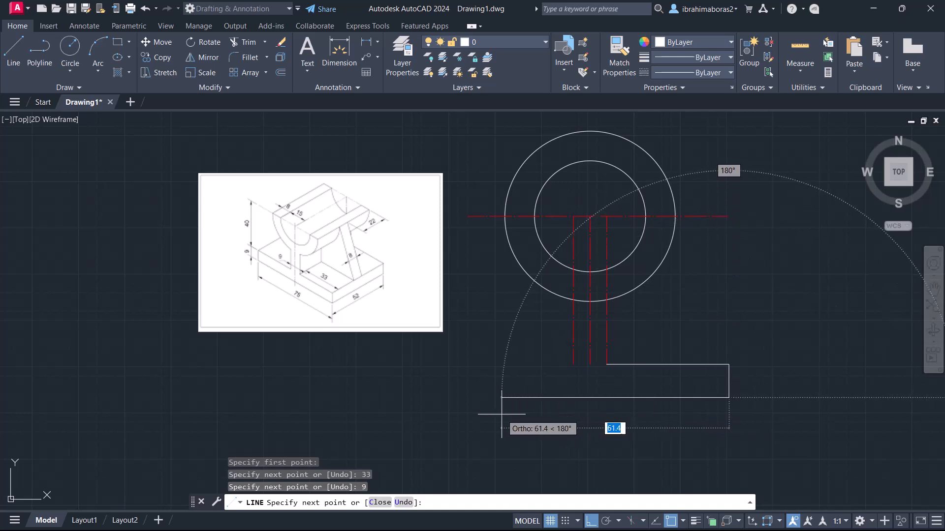
key("Return")
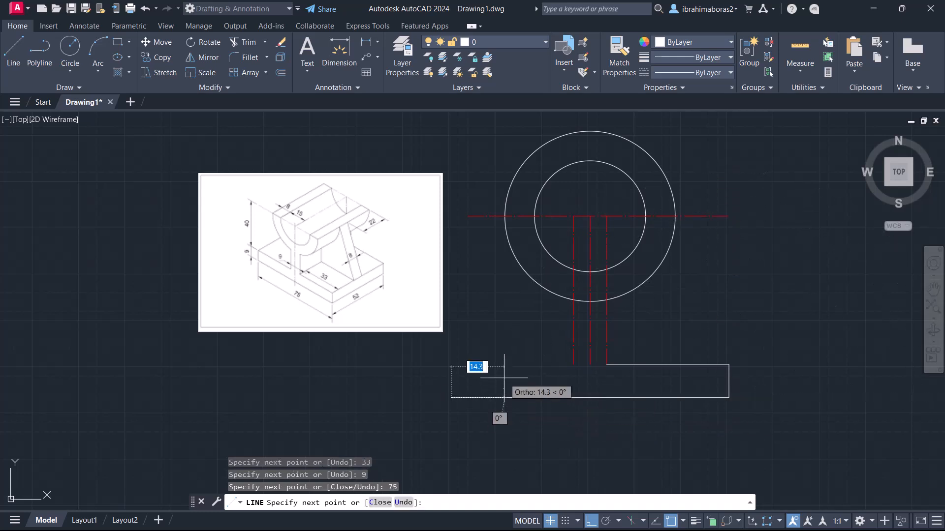
- Add a 9 mm segment from the left end of the base's lower edge and undo it
type("9")
key("Return")
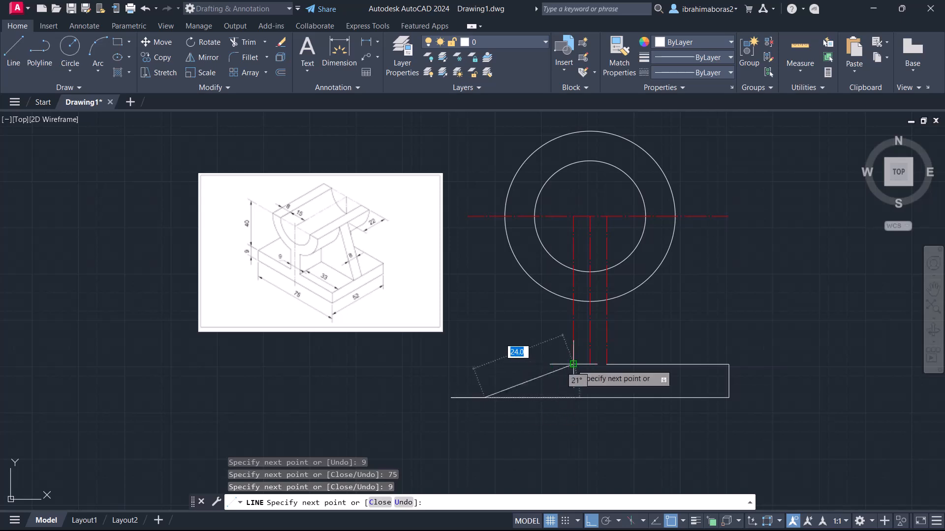
type("u")
key("Return")
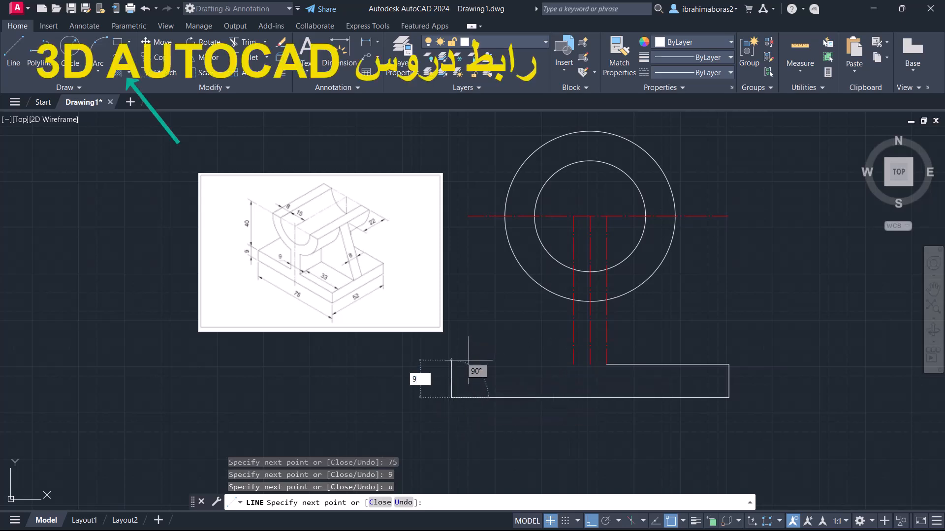
- Finish the base outline with a 9 mm segment upward and a segment right to the lower end of the left offset line
type("9")
key("Return")
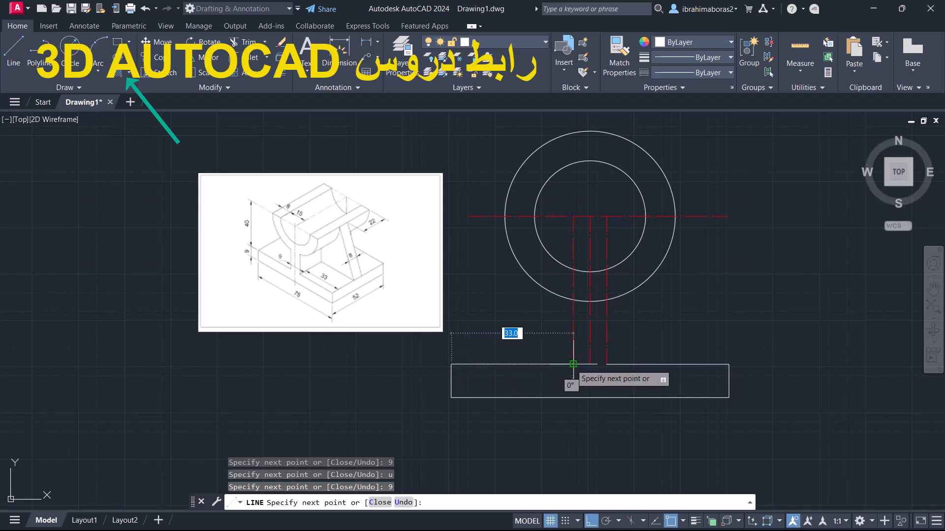
right_click(615, 386)
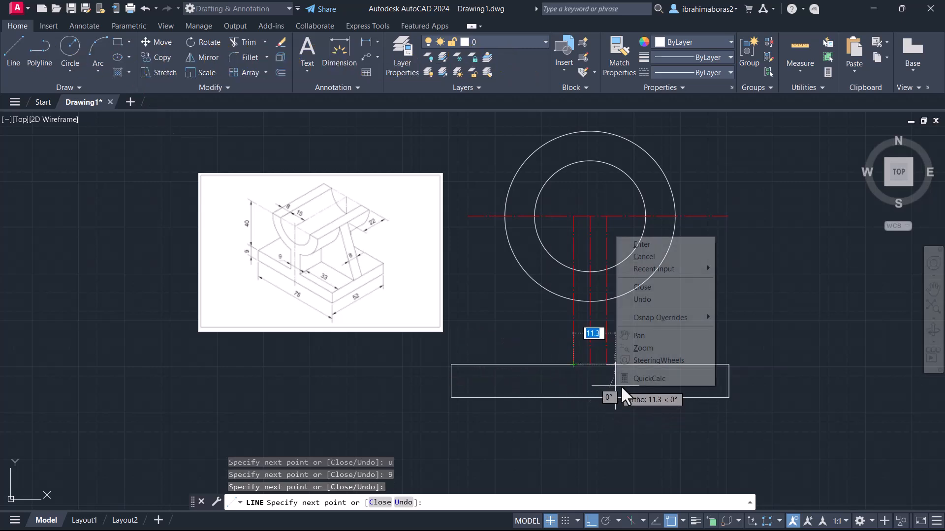
left_click(655, 245)
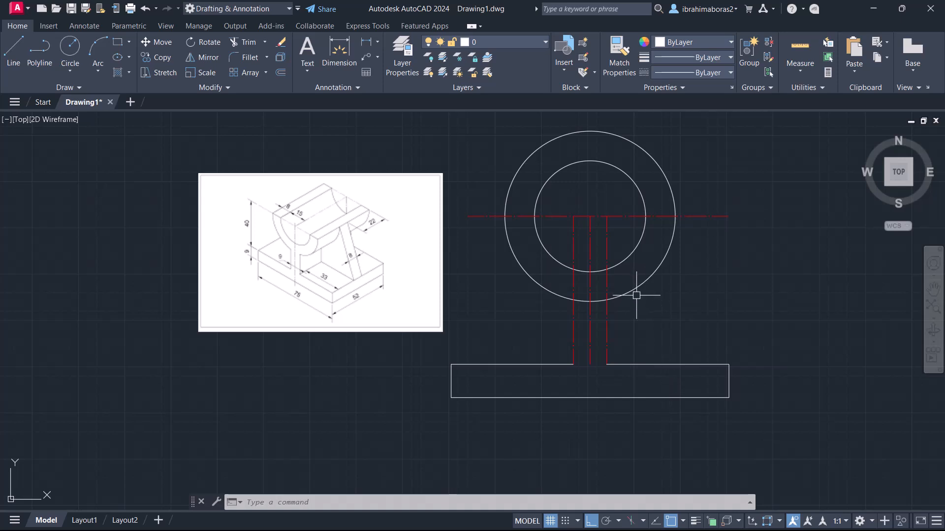
- Trim the outer circle between the two offset lines and remove the parts of those lines inside the circles
type("tr")
key("Return")
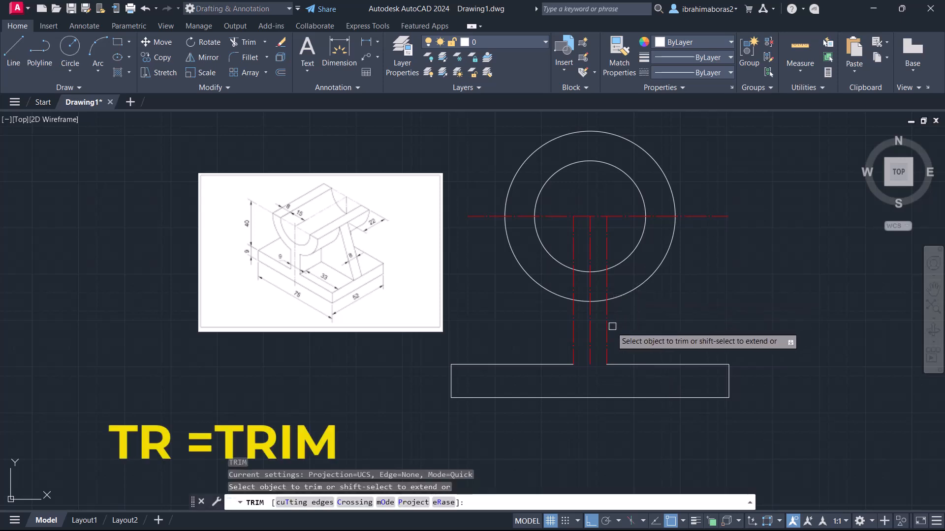
left_click(596, 299)
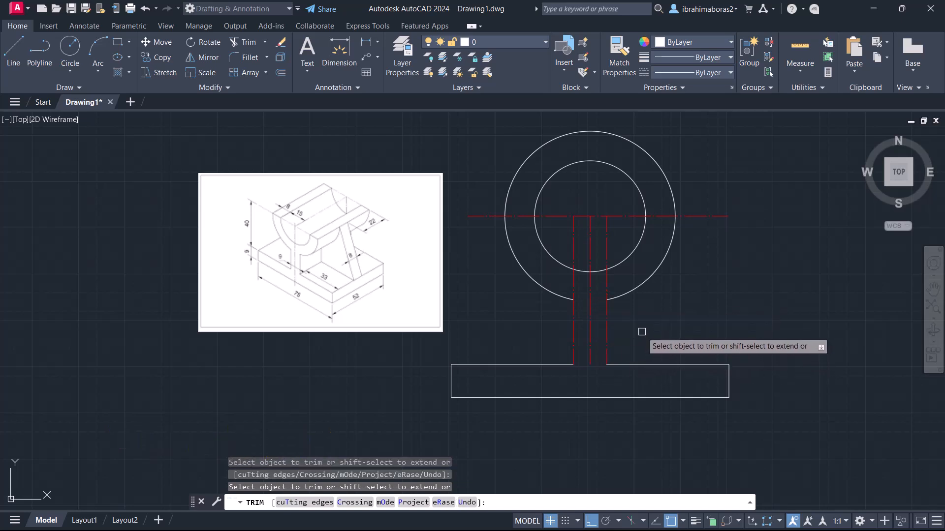
left_click(574, 283)
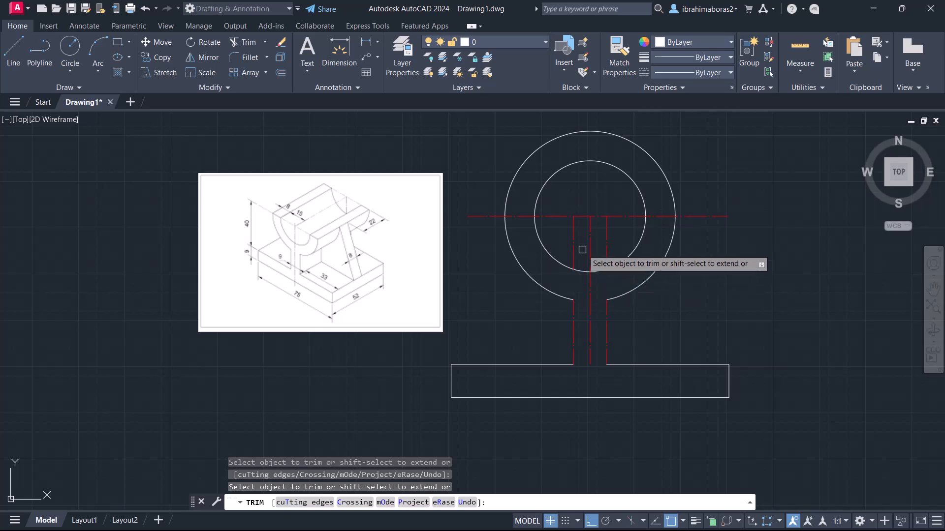
left_click(574, 246)
left_click(608, 240)
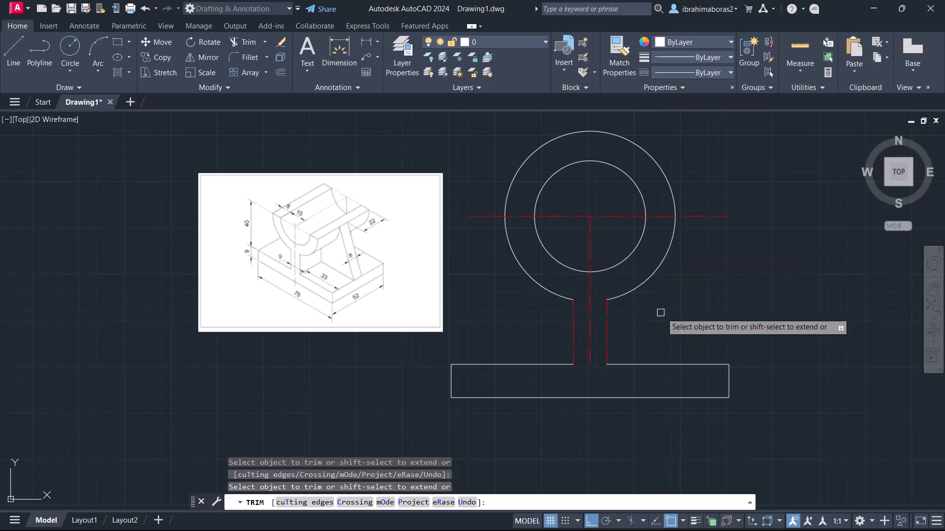
right_click(667, 306)
left_click(686, 316)
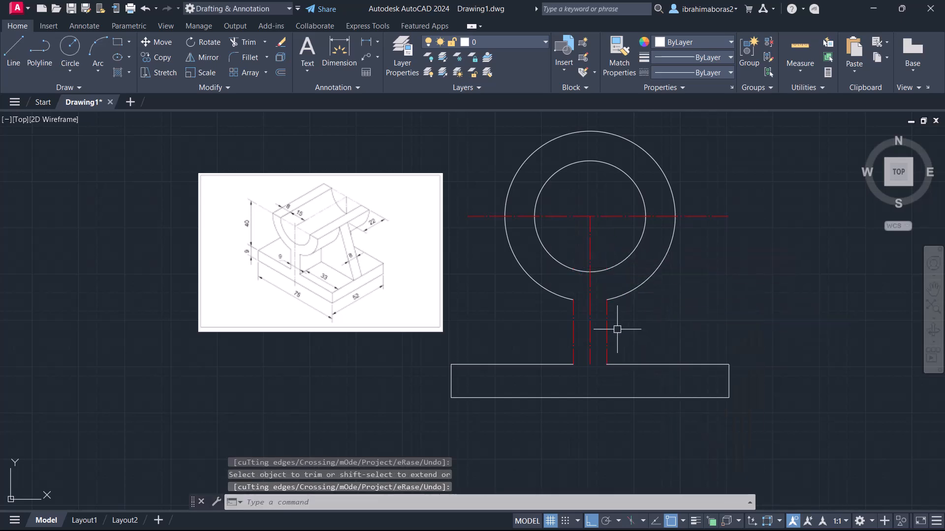
- Match the properties of the outer arc onto the two vertical support lines
left_click(616, 55)
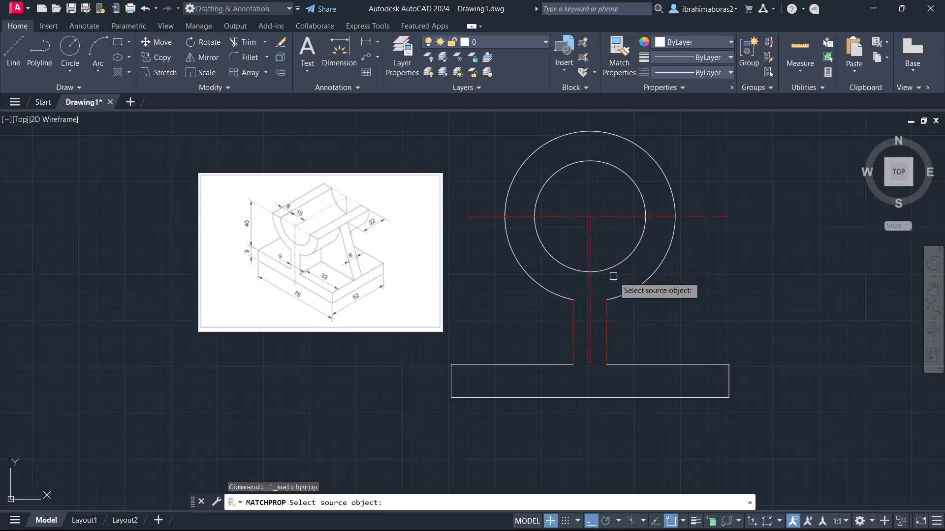
left_click(614, 299)
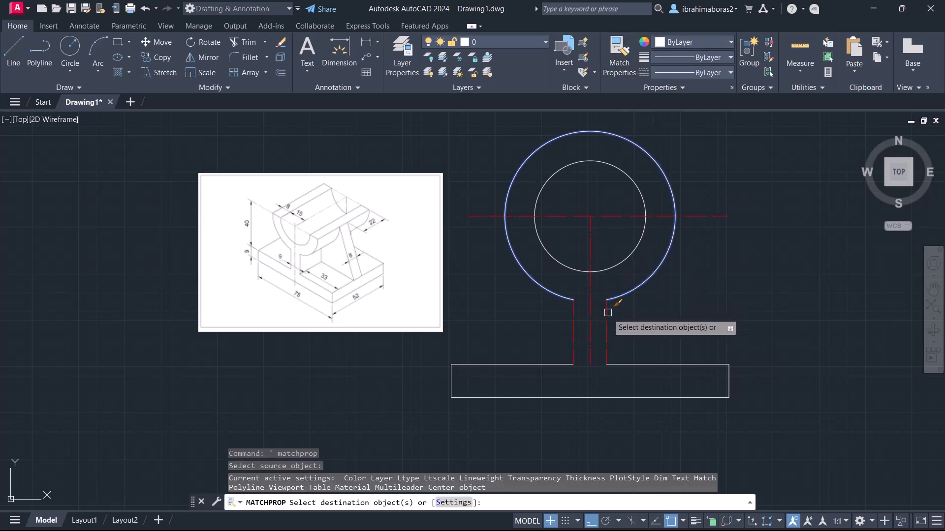
left_click(574, 317)
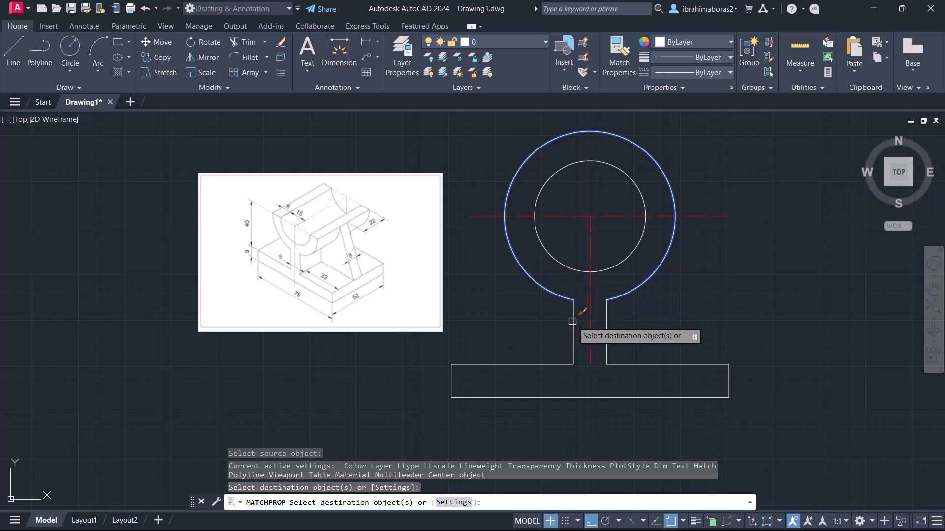
right_click(711, 285)
left_click(733, 294)
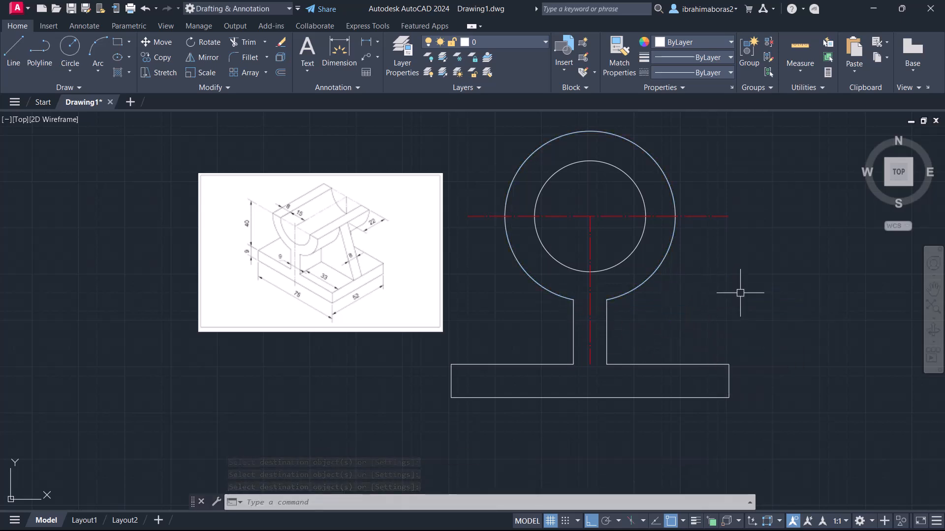
- Draw a slanted line from the outer arc's right end on the horizontal centreline to the base's upper right corner
key("l")
key("Return")
left_click(590, 216)
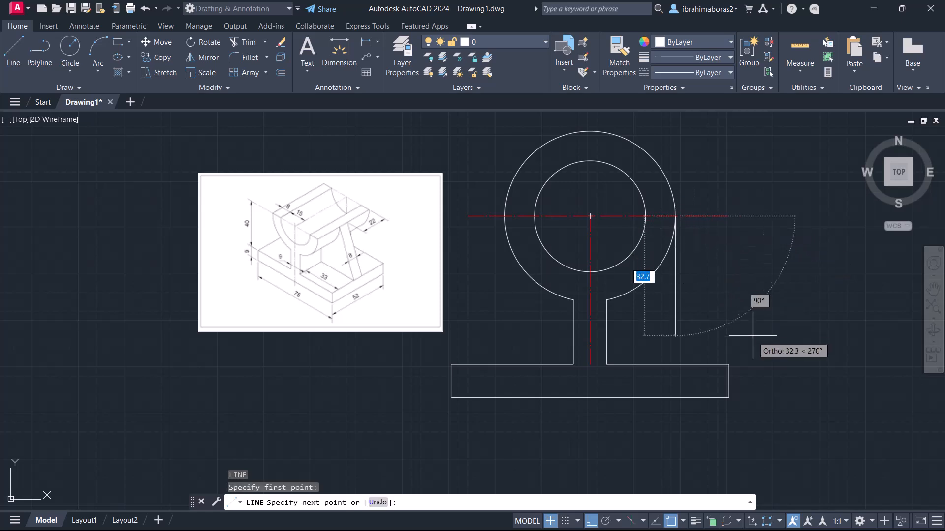
left_click(729, 364)
right_click(794, 310)
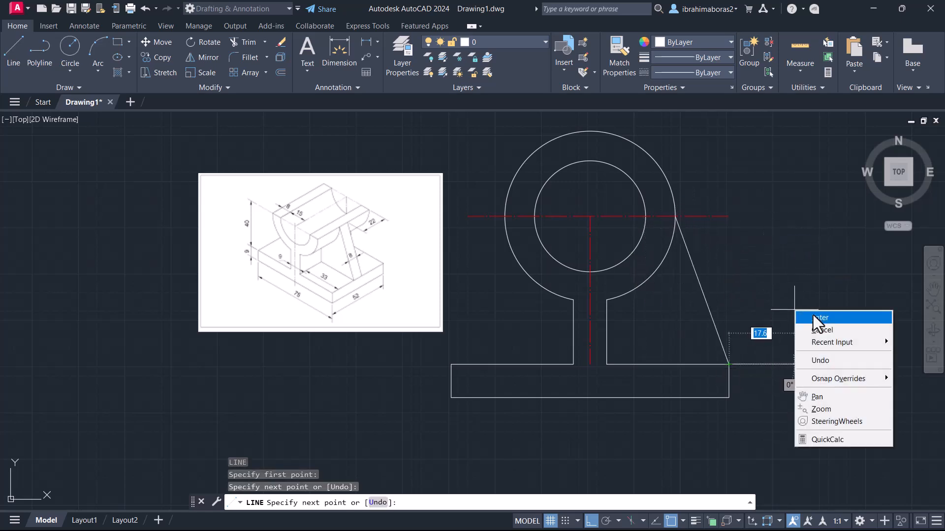
left_click(814, 318)
- Draw the opposite slanted line from the outer arc's left point on the horizontal centreline to the base's upper left corner
key("Return")
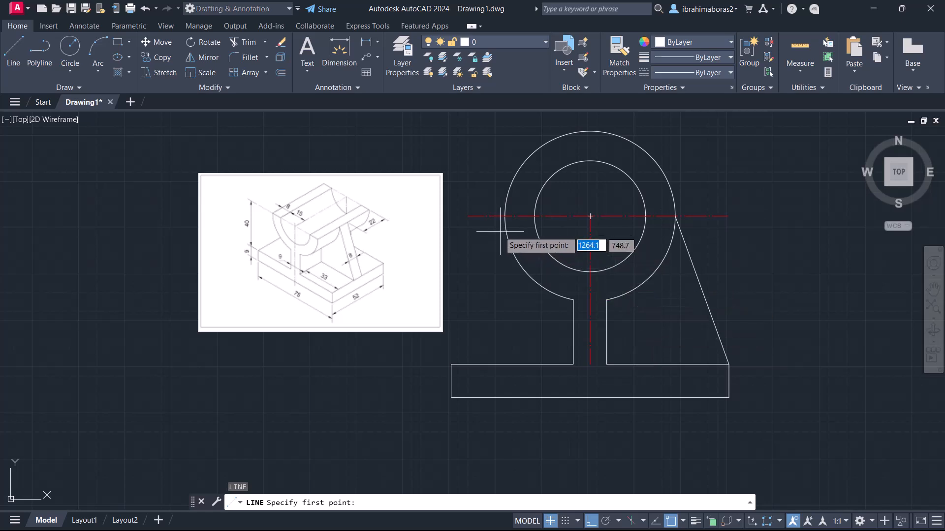
left_click(590, 216)
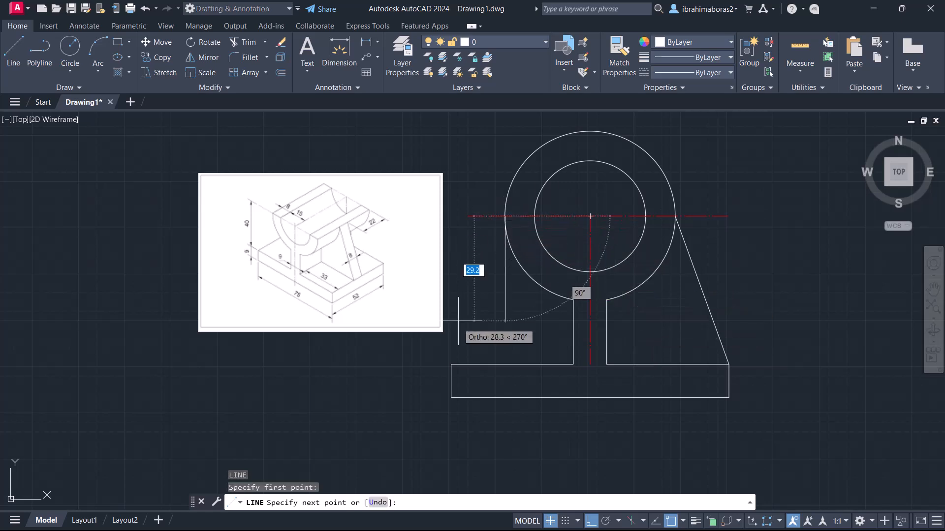
left_click(451, 364)
right_click(691, 283)
left_click(717, 291)
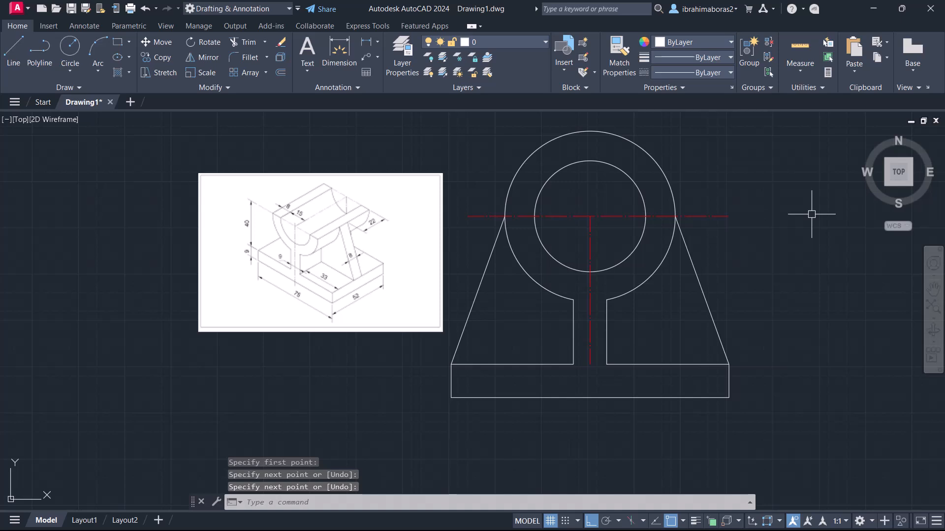
- Trim away the upper halves of the inner and outer circles above the horizontal centreline
type("tr")
key("Return")
left_click(642, 149)
left_click(630, 178)
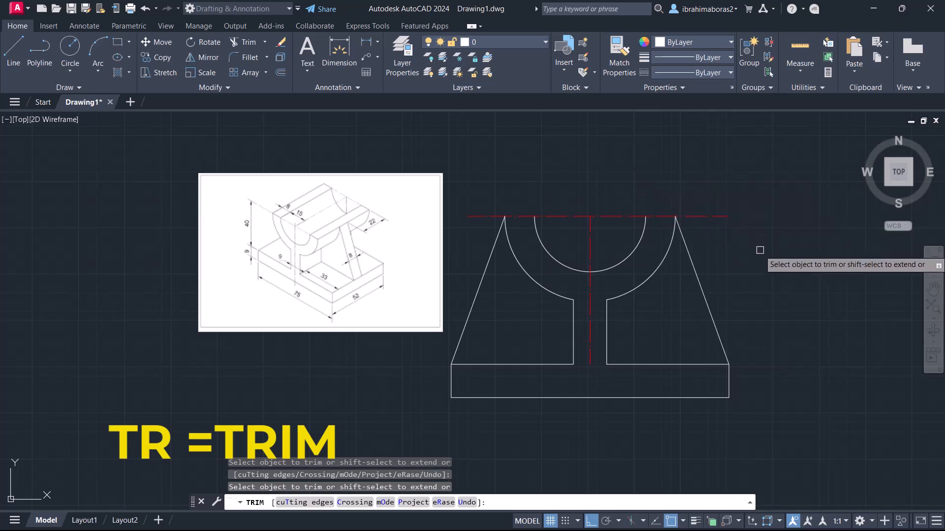
- Trim the horizontal centreline outside the outer arc and inside the inner arc, keeping the two short segments between the arcs
left_click(710, 216)
left_click(632, 217)
left_click(561, 216)
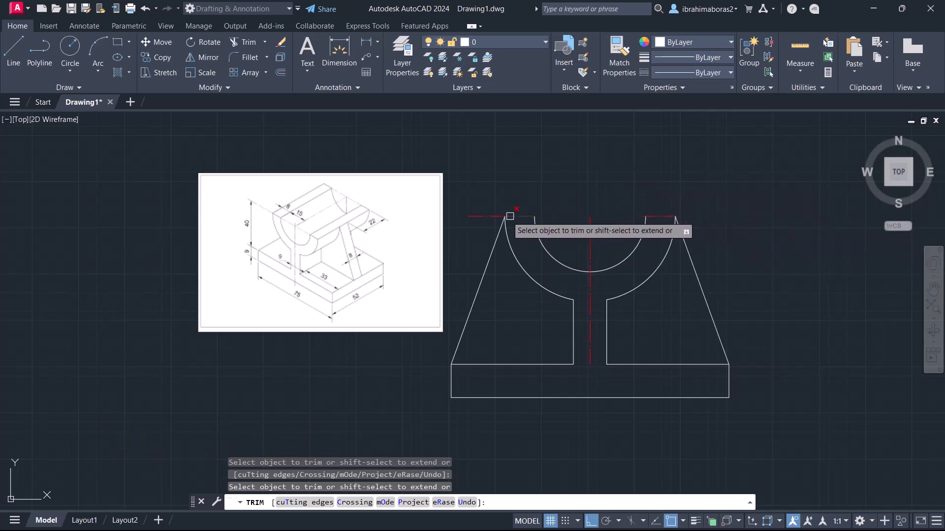
left_click(487, 216)
right_click(717, 236)
left_click(756, 246)
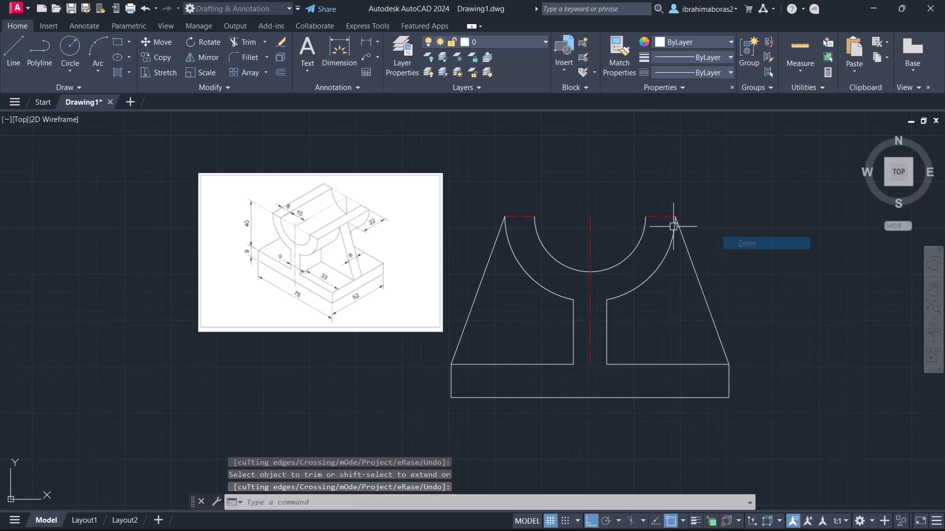
- Match the properties of the outer arc onto the two short red segments joining the inner and outer arcs
left_click(659, 217)
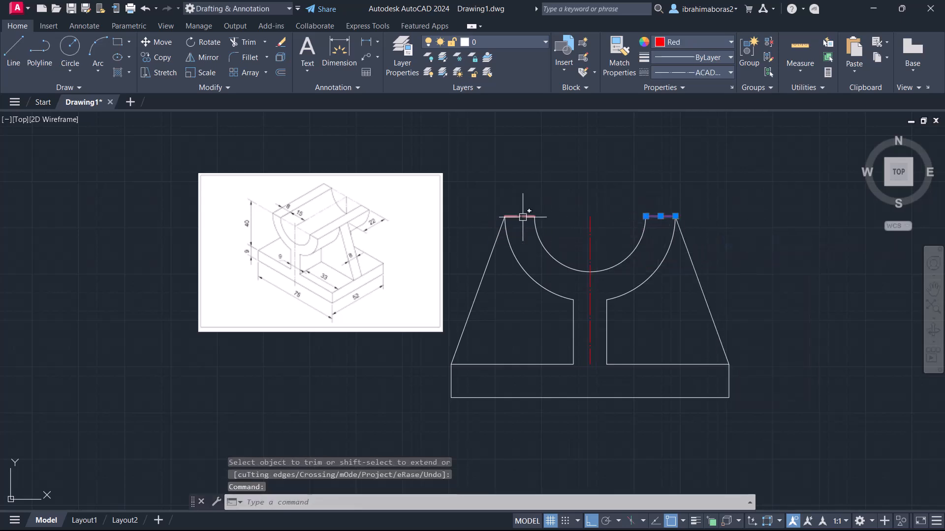
key("Escape")
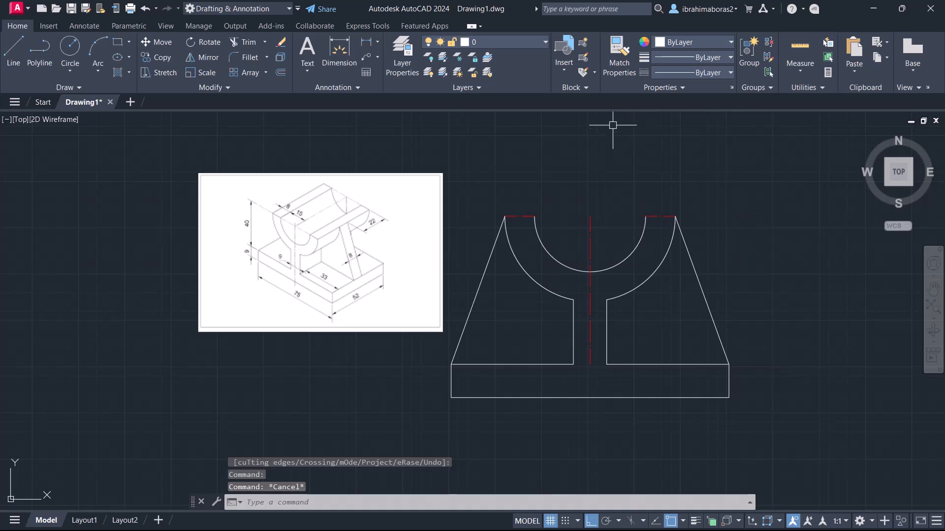
left_click(622, 60)
left_click(667, 257)
left_click(661, 217)
left_click(517, 216)
right_click(748, 229)
left_click(772, 232)
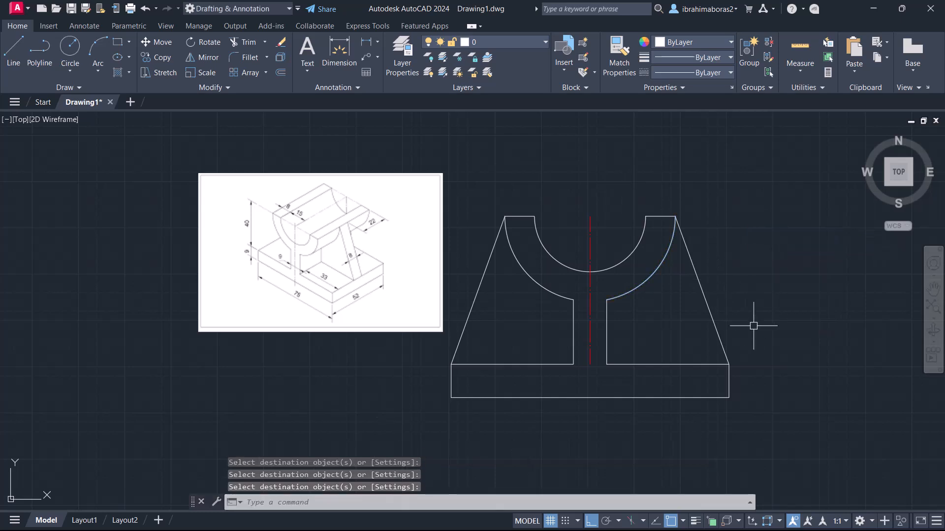
- Copy both rib outlines (slanted lines, outer arcs, support lines and upper base edges) horizontally to the right of the front view
scroll(839, 314, "up", 1)
type("co")
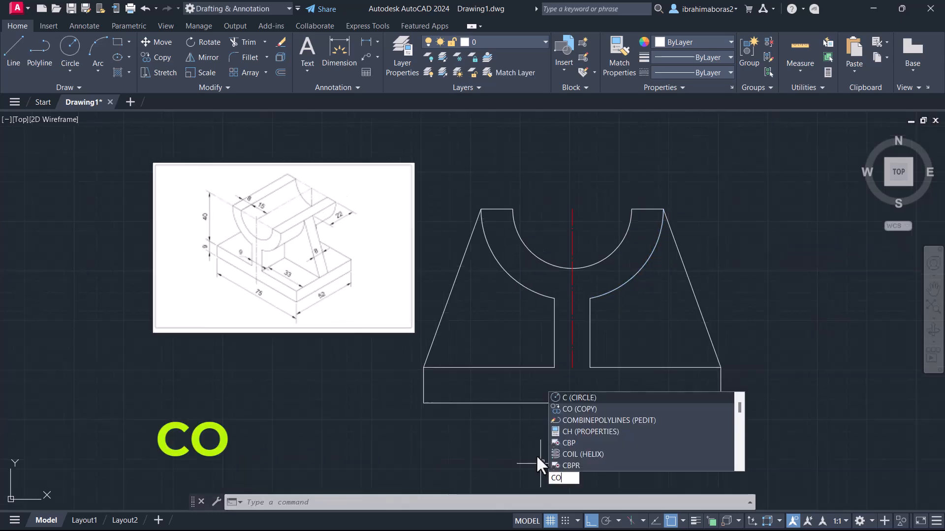
key("Return")
left_click(690, 295)
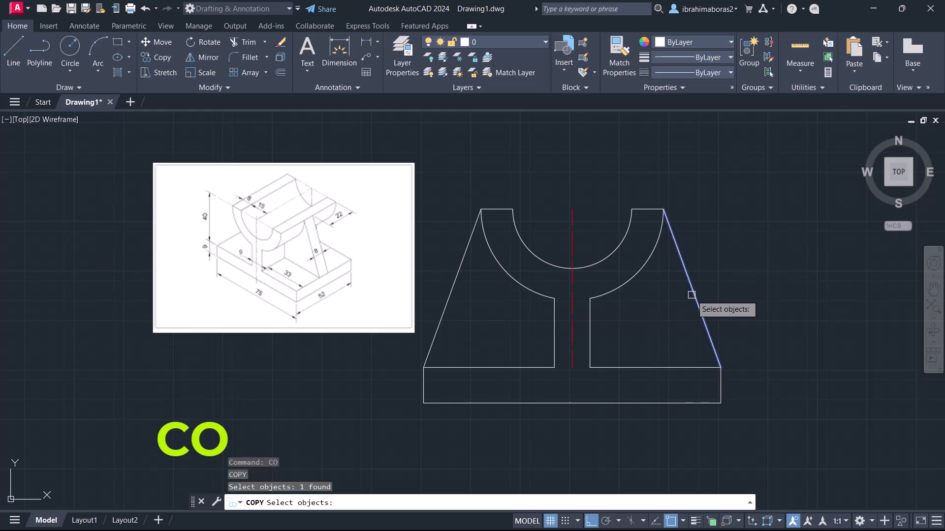
left_click(651, 265)
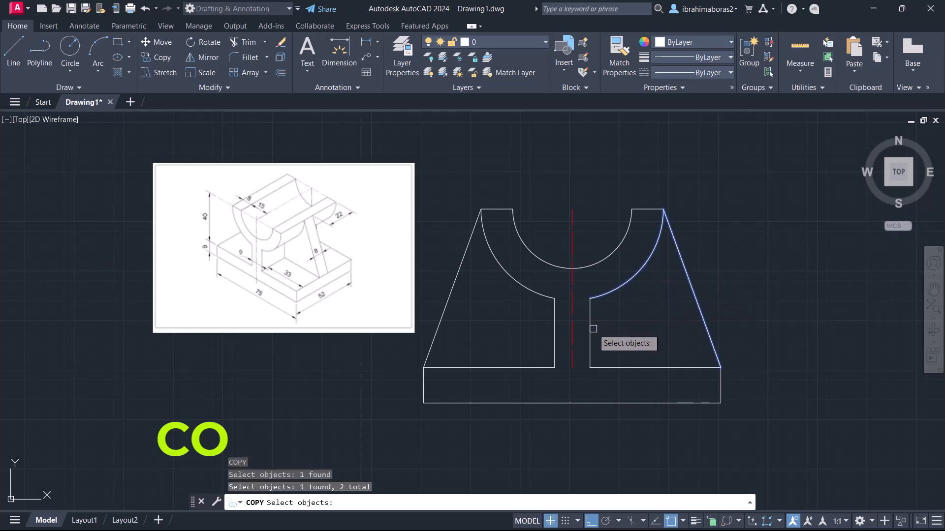
left_click(593, 329)
left_click(492, 368)
left_click(554, 337)
left_click(531, 292)
left_click(449, 297)
key("Return")
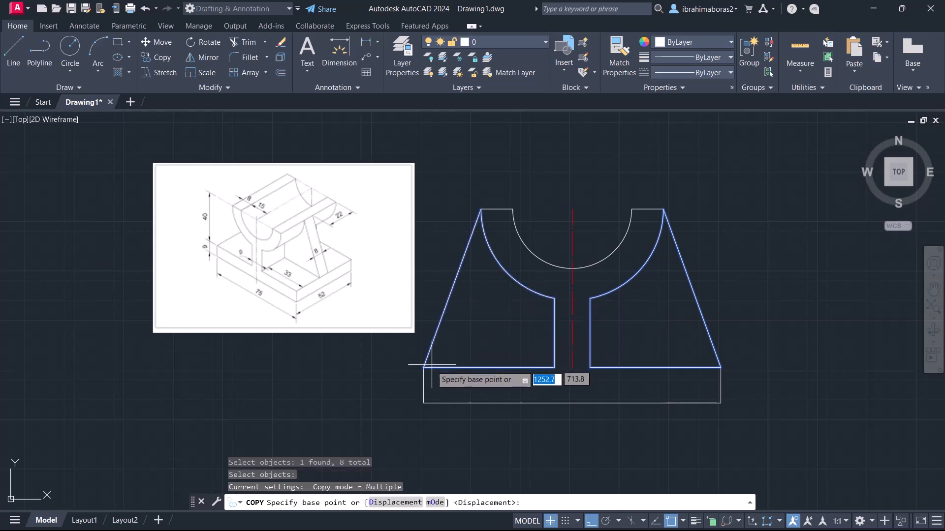
left_click(424, 367)
middle_click_drag(748, 324, 603, 353)
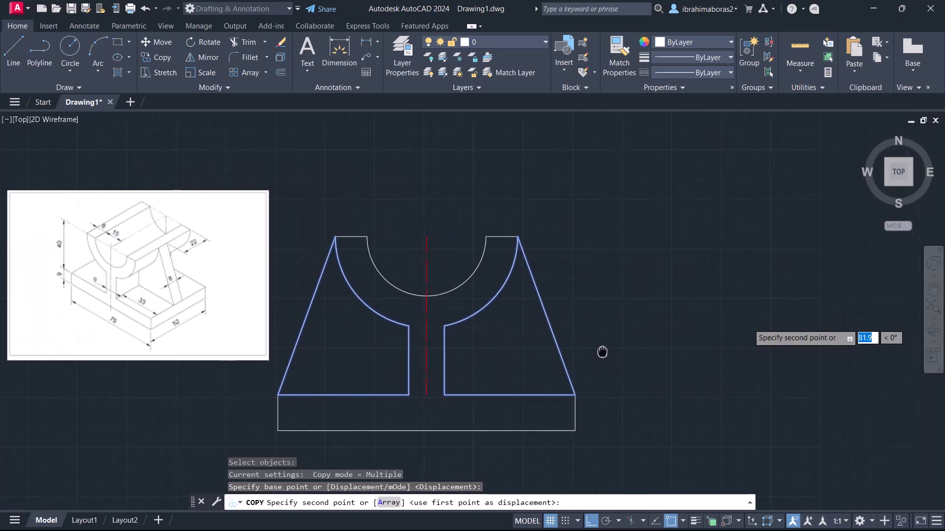
left_click(663, 389)
middle_click_drag(671, 390, 623, 374)
right_click(634, 401)
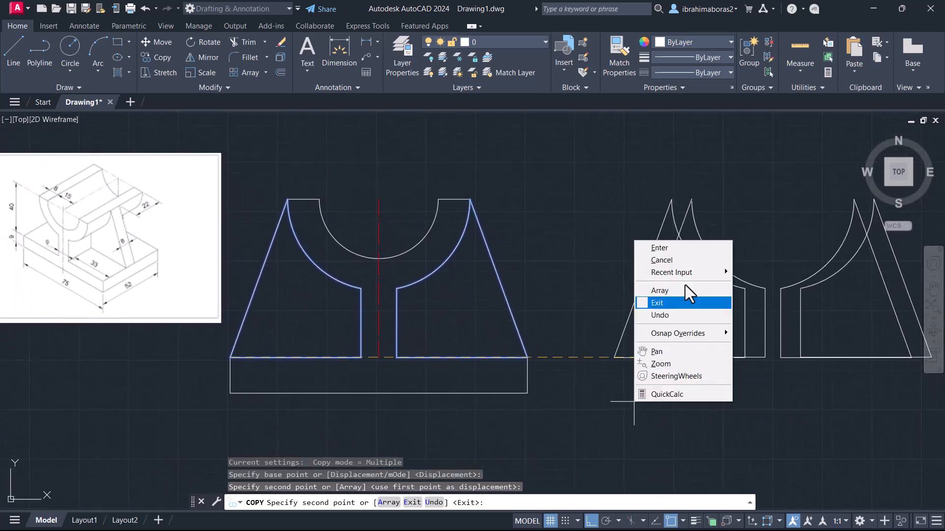
left_click(669, 244)
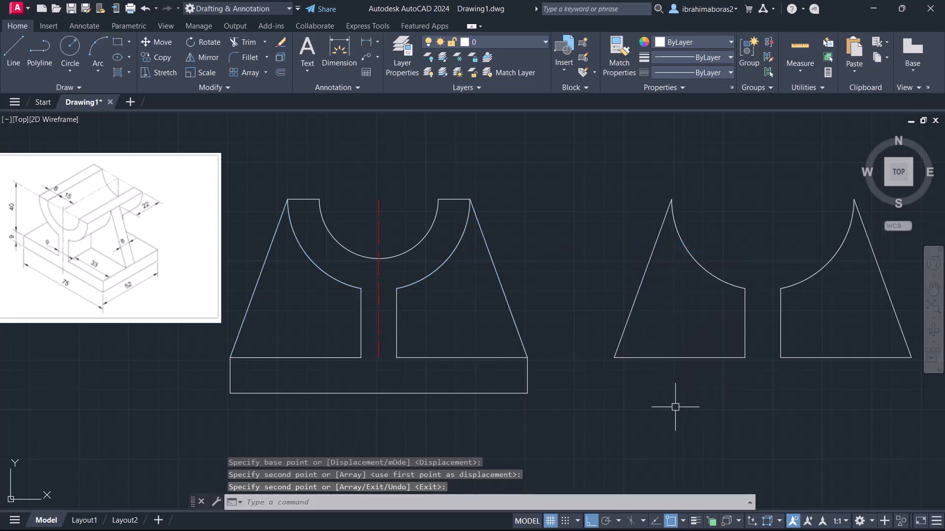
- Join the inner arc, top segments, outer arcs, support lines and base edges of the front view into one polyline
type("pe")
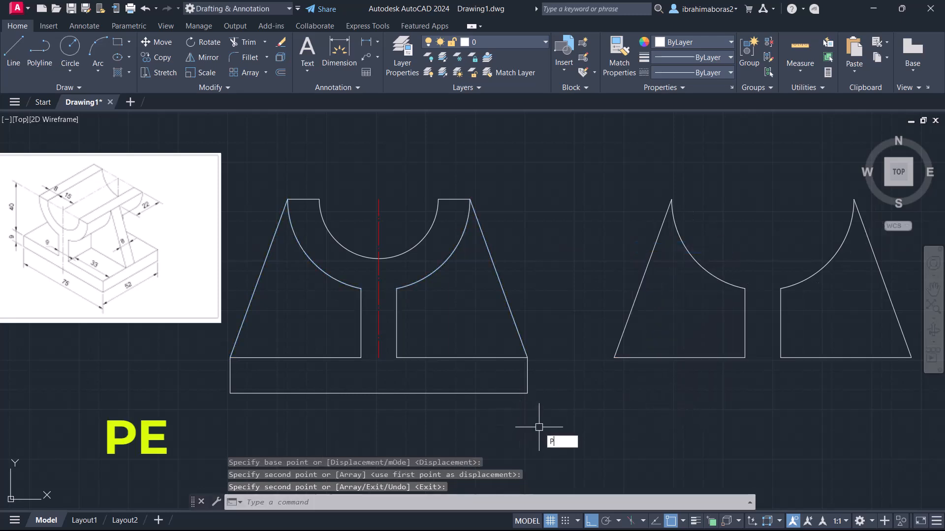
key("Return")
left_click(433, 230)
key("Return")
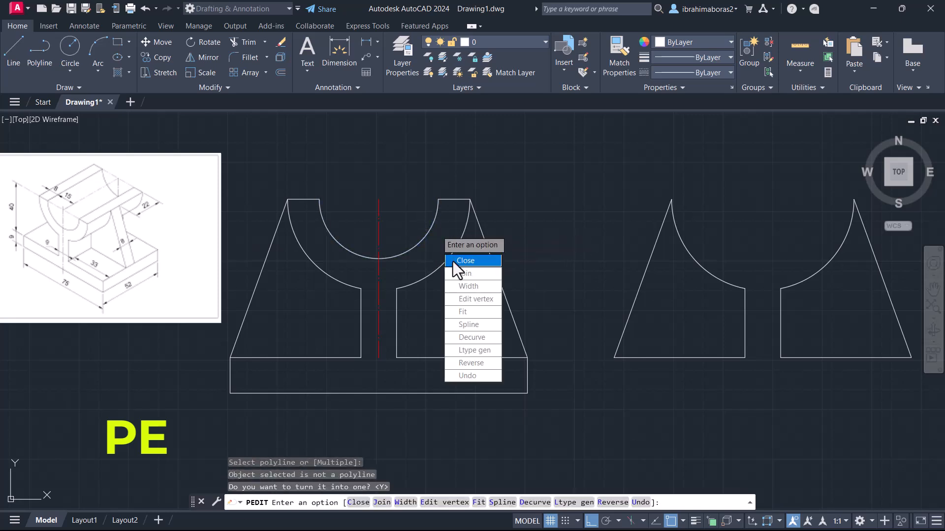
left_click(452, 270)
left_click(449, 199)
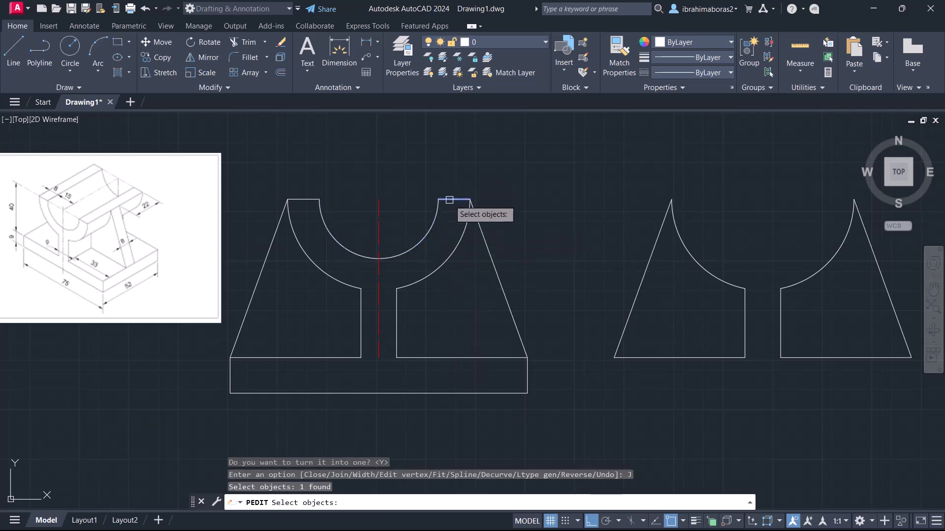
left_click(462, 245)
left_click(397, 310)
left_click(443, 358)
left_click(527, 364)
left_click(498, 393)
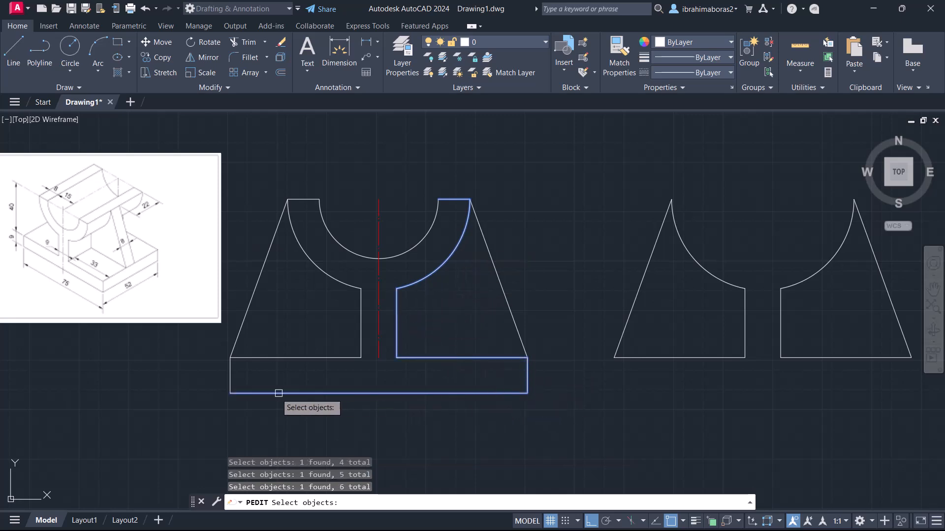
left_click(279, 358)
left_click(361, 328)
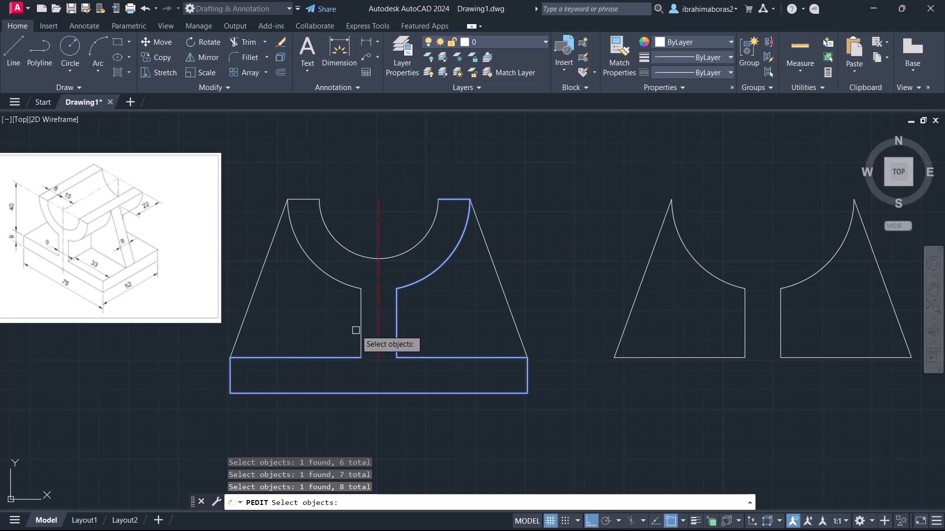
left_click(346, 287)
left_click(309, 200)
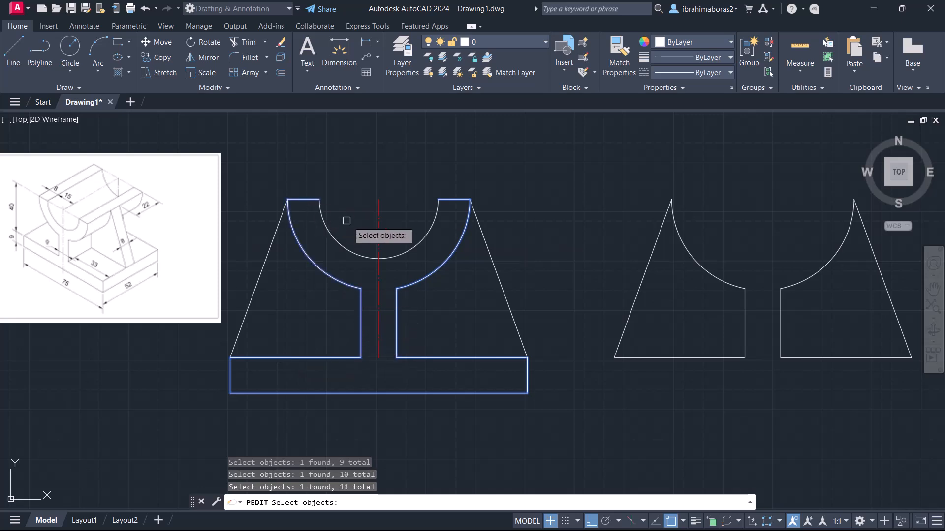
left_click(346, 248)
key("Return")
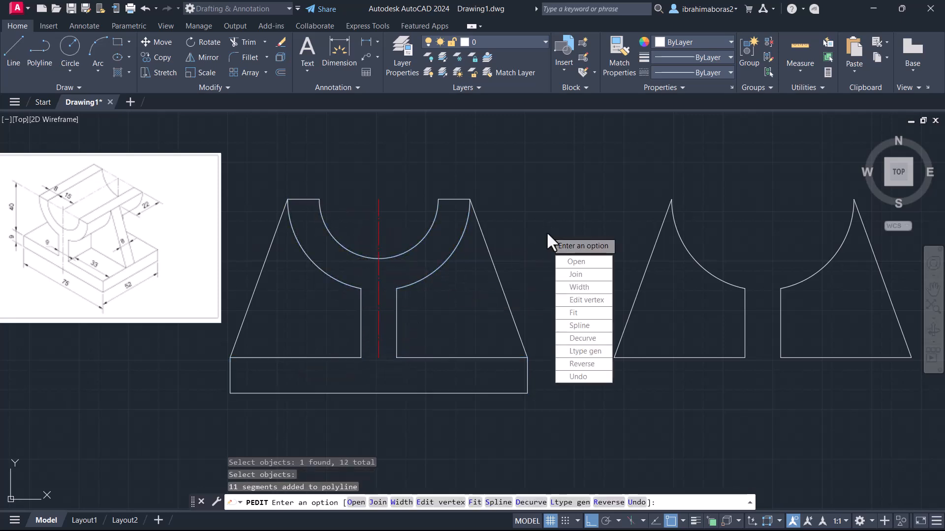
right_click(531, 208)
left_click(549, 219)
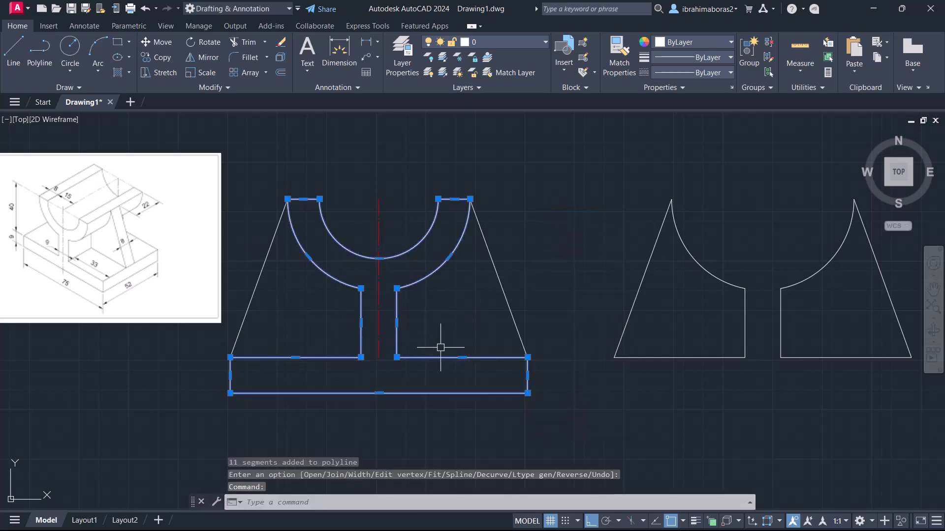
key("Return")
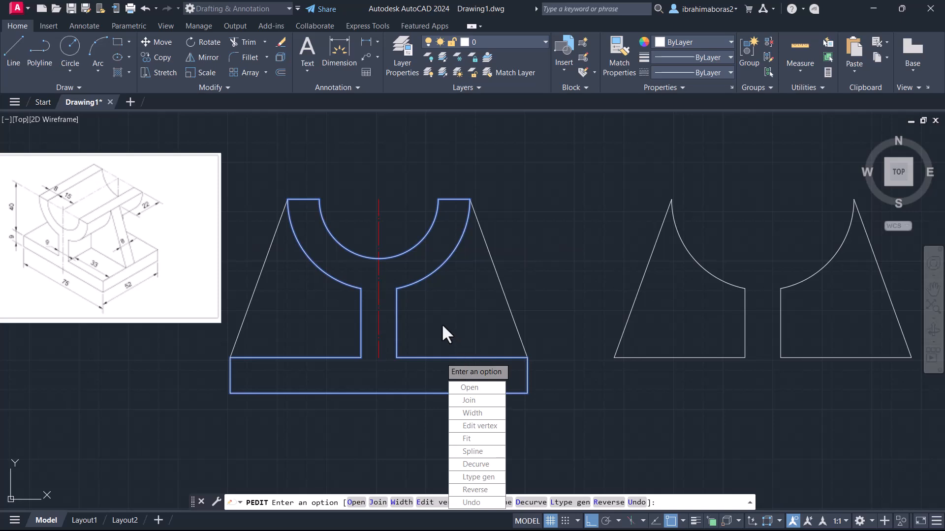
key("Escape")
key("Escape")
- Inspect the properties of the joined main profile polyline
left_click(433, 358)
type("pr")
key("Return")
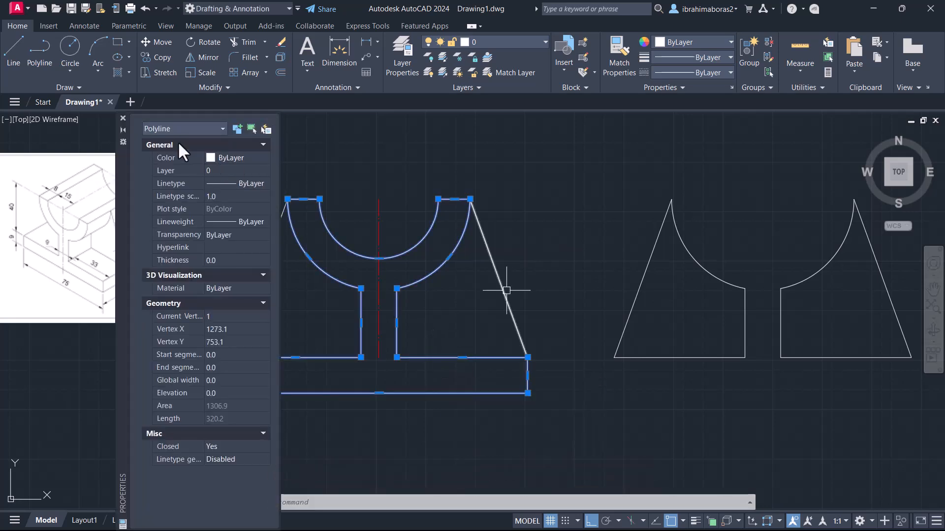
left_click(123, 118)
key("Escape")
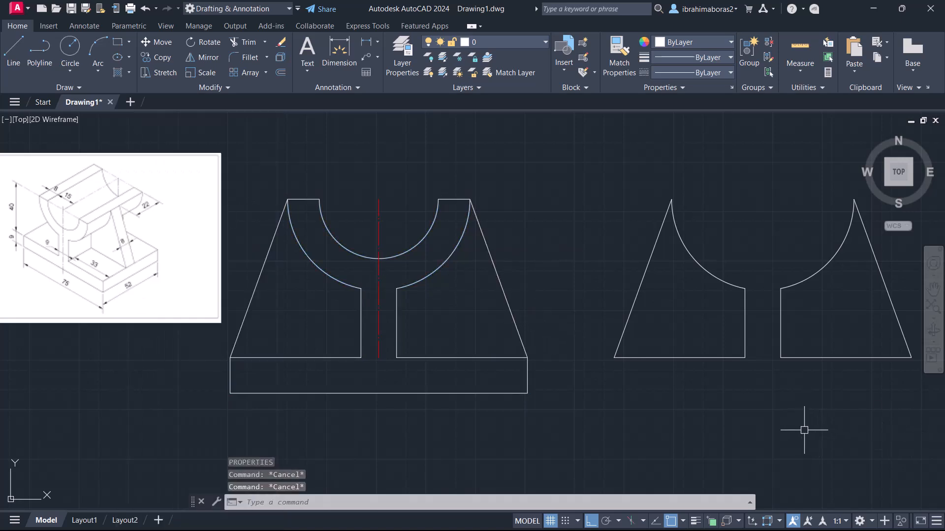
- Convert the right copied rib's slanted line to a polyline and join its arc, vertical line and base edge to it
type("PE")
key("Return")
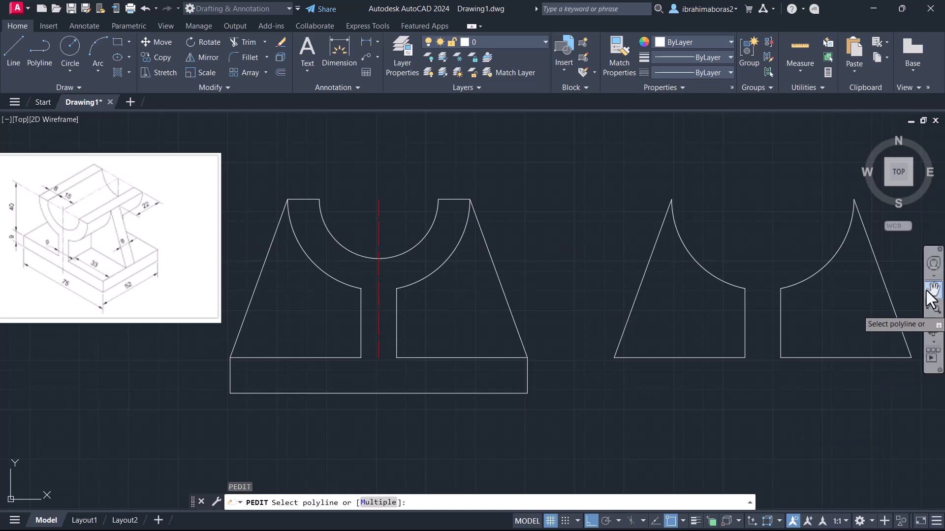
left_click(882, 284)
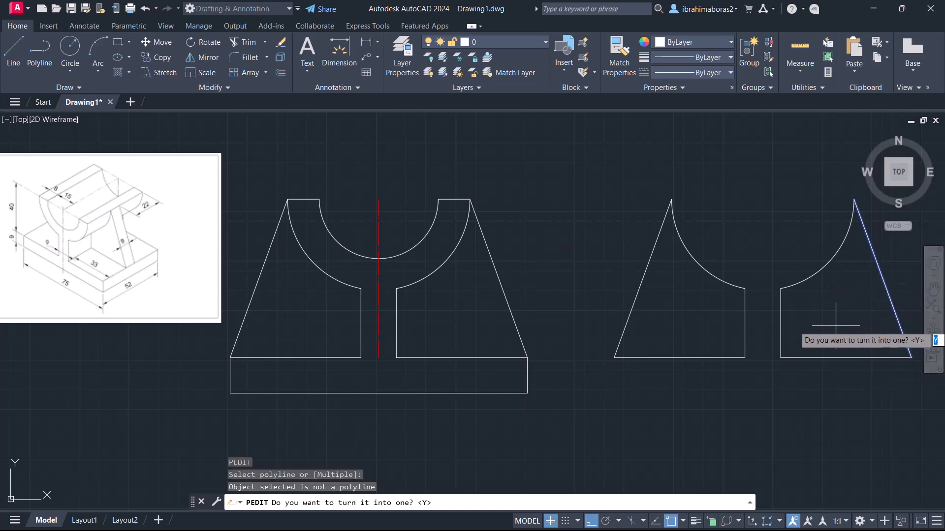
key("Return")
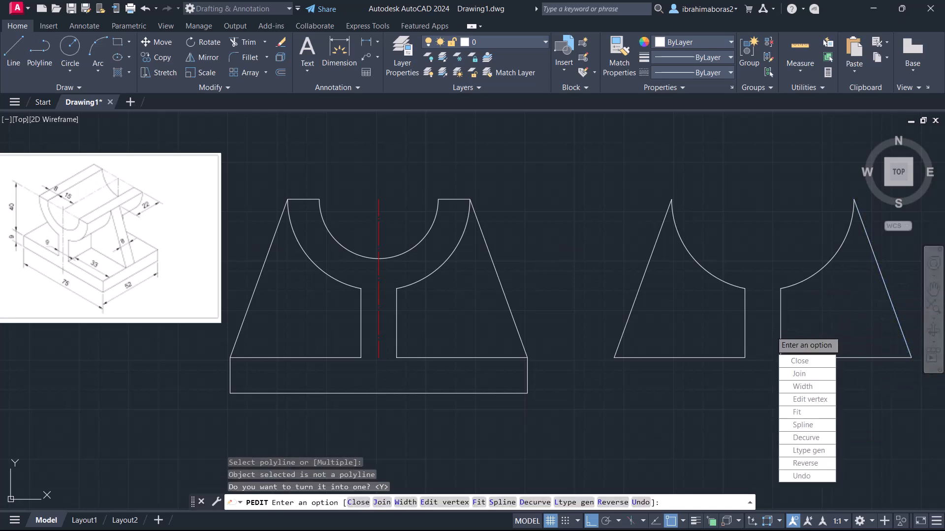
left_click(803, 375)
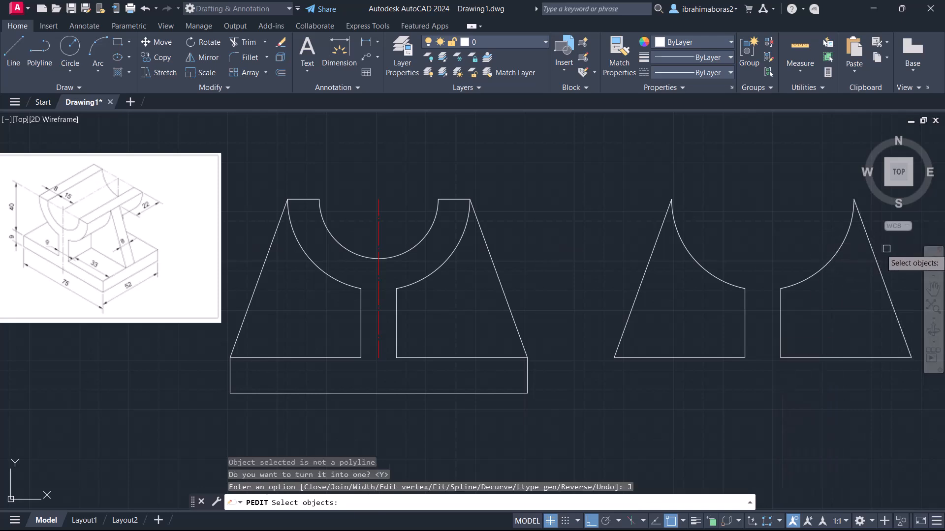
left_click(887, 249)
left_click(775, 379)
key("Return")
right_click(745, 364)
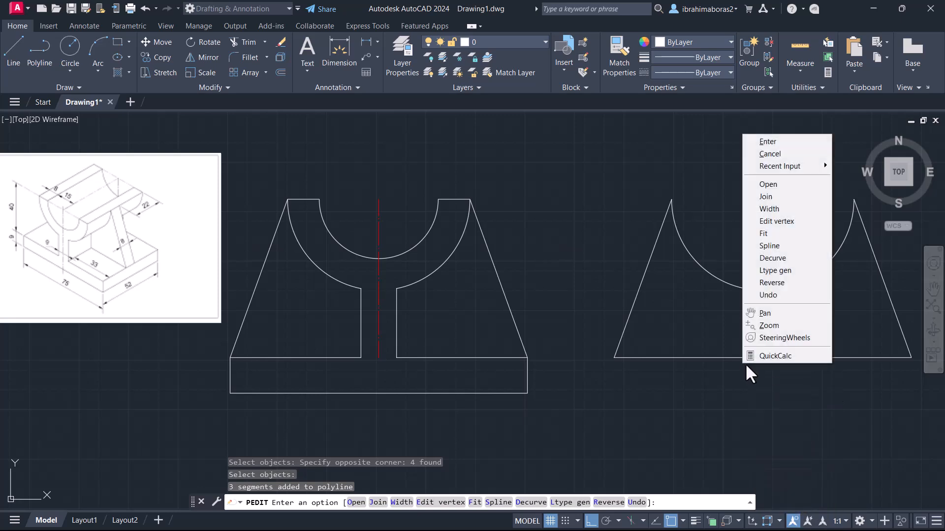
left_click(792, 146)
- Convert the left copied rib's arc to a polyline and join its vertical line, base edge and slanted line to it
type("PE")
key("Return")
left_click(710, 270)
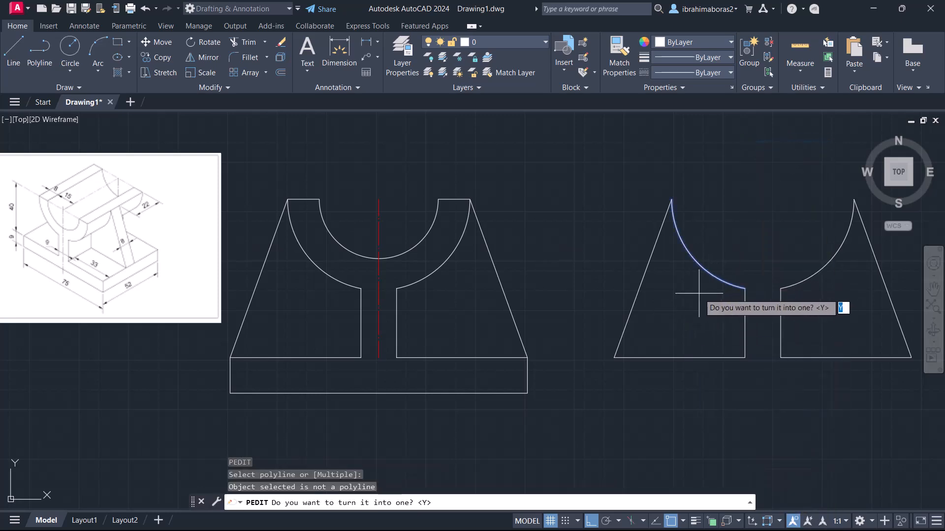
key("Return")
left_click(706, 337)
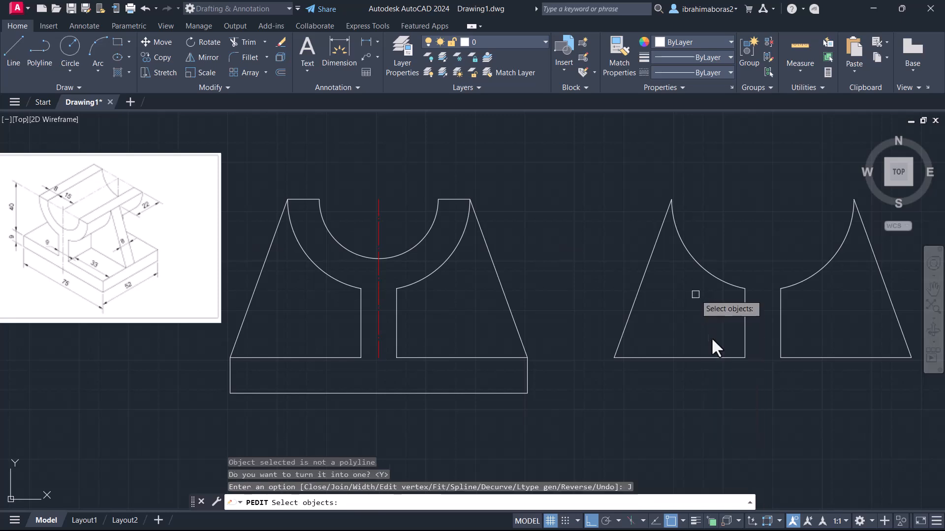
left_click(745, 317)
left_click(727, 357)
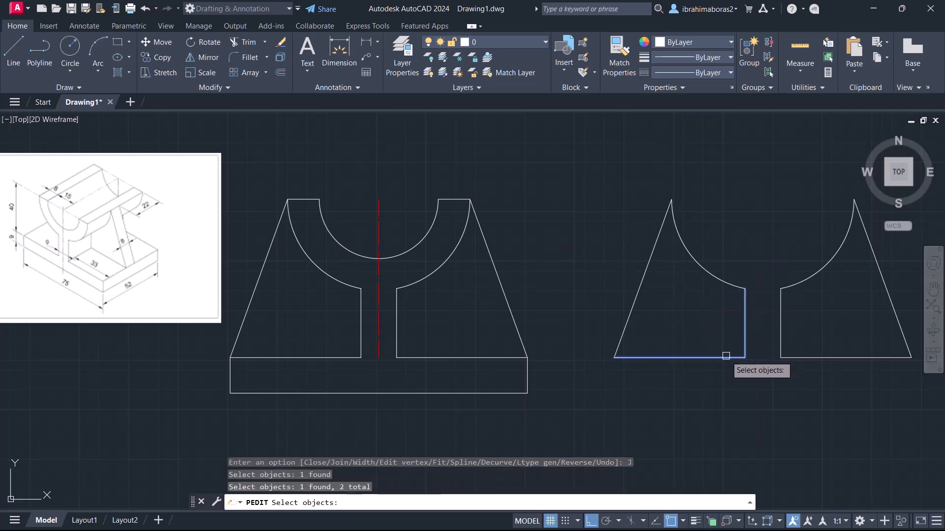
left_click(650, 260)
left_click(685, 246)
key("Return")
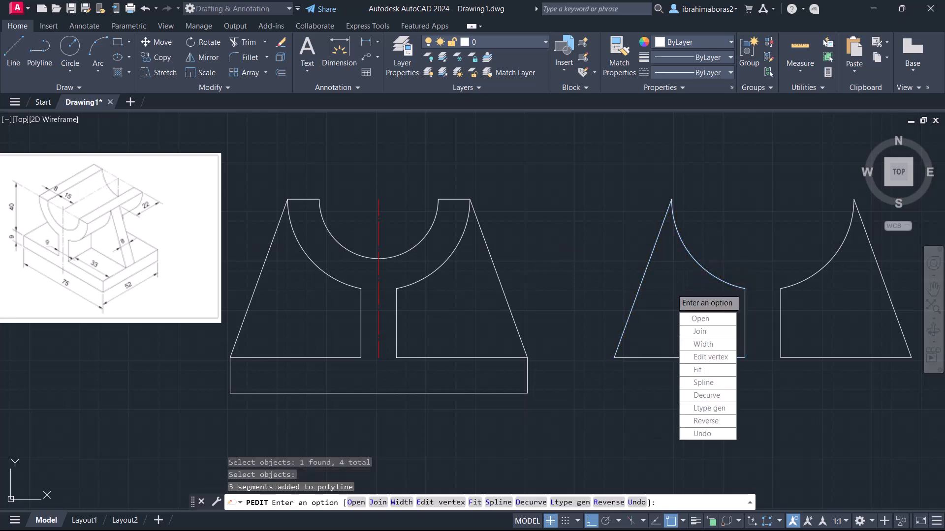
right_click(672, 291)
left_click(686, 297)
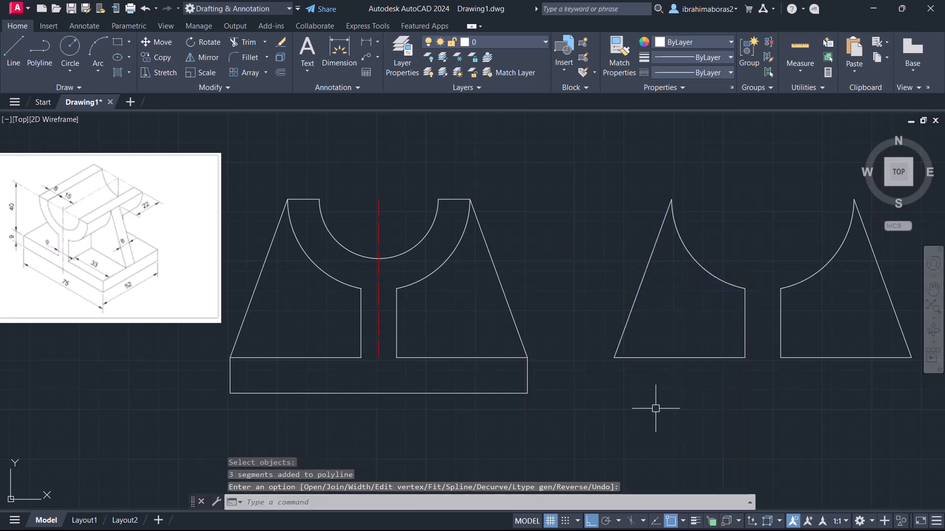
- Move both rib polylines back onto the front view, from the left rib's lower-left corner to the base's upper-left corner
key("Return")
left_click(787, 357)
left_click(721, 357)
key("Return")
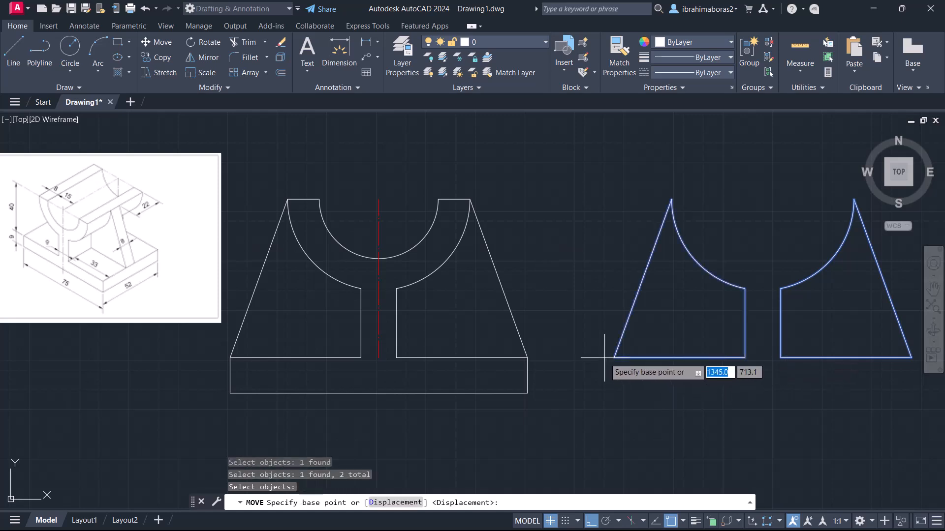
left_click(614, 358)
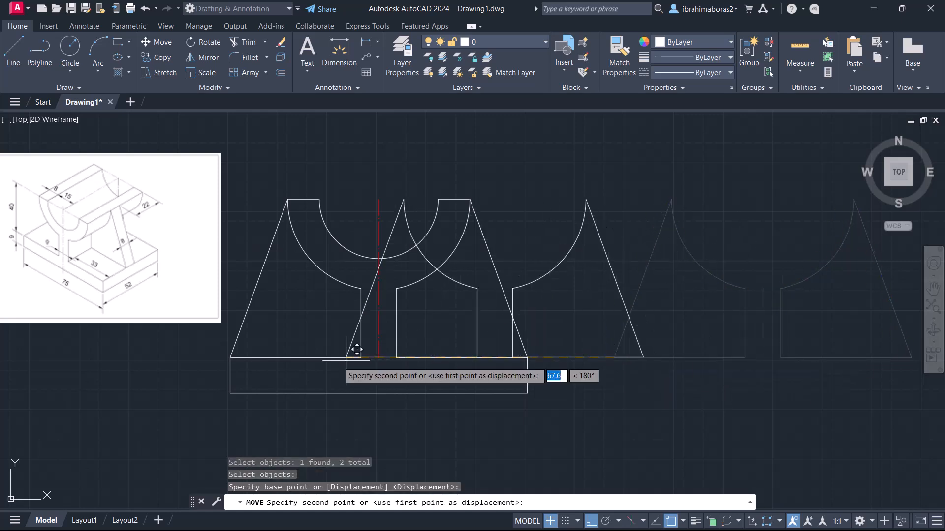
left_click(231, 356)
- Check by selection that the right rib, the main profile and the left rib are separate objects
left_click(498, 272)
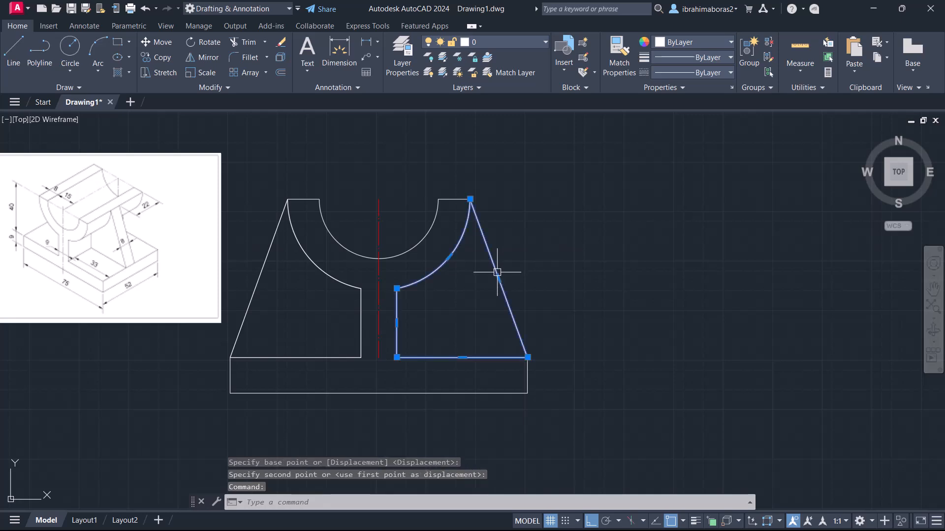
left_click(430, 227)
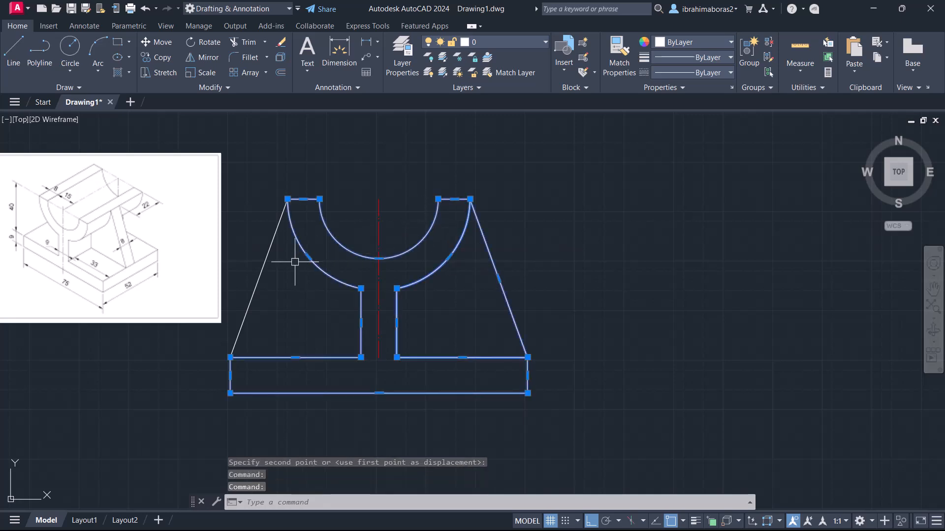
left_click(267, 257)
key("Escape")
key("Escape")
- Erase the red vertical centreline from the front view
middle_click_drag(618, 344, 753, 368)
left_click(514, 227)
left_click(518, 246)
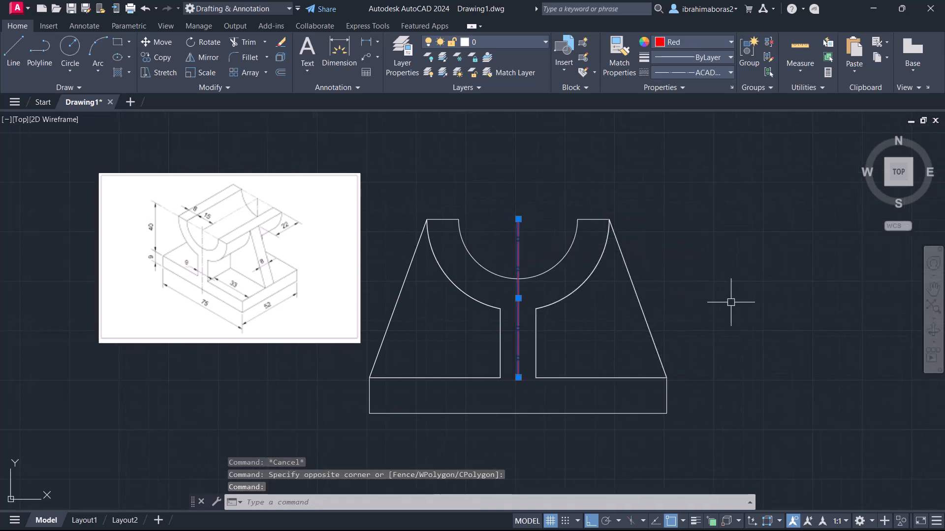
key("Return")
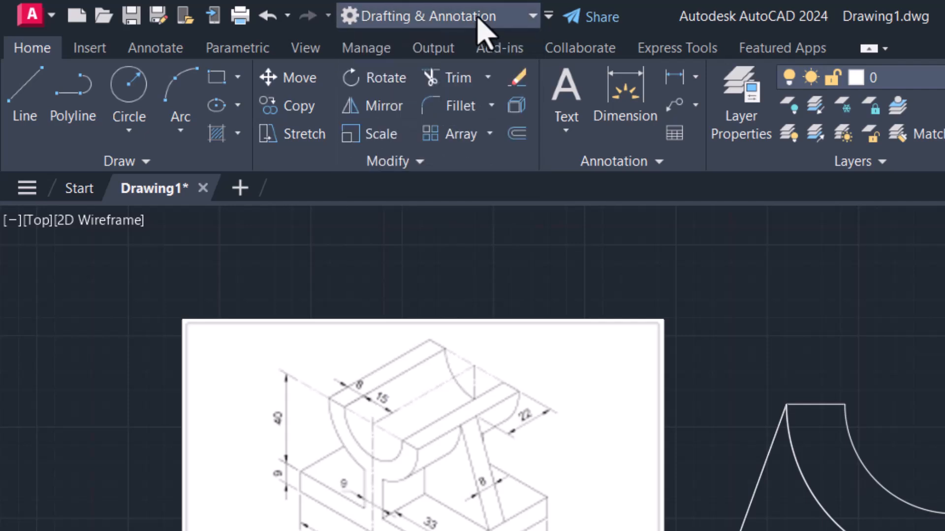
- Switch the workspace from Drafting & Annotation to 3D Modeling
left_click(477, 22)
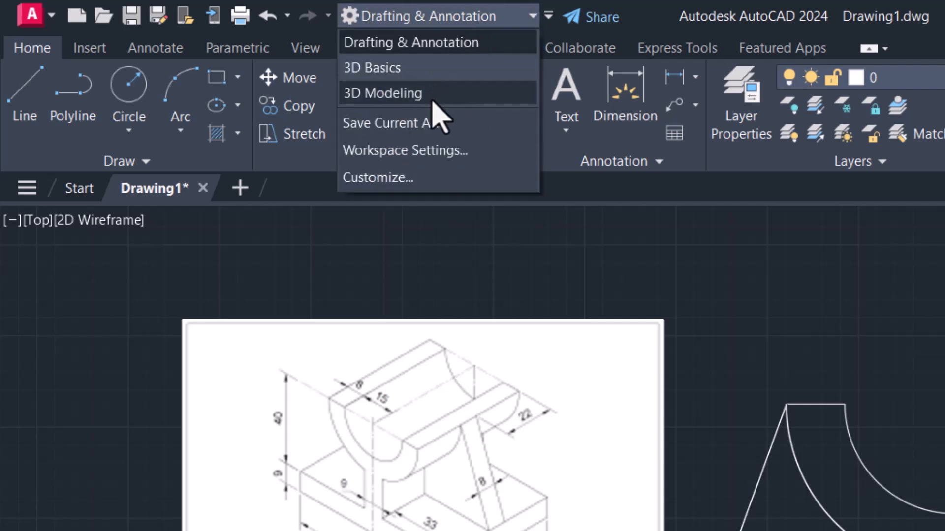
left_click(394, 93)
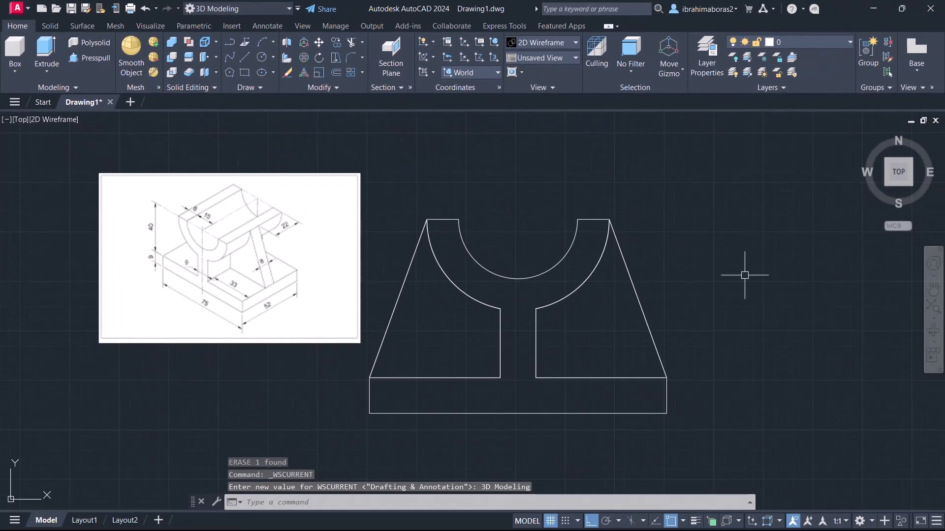
- Set the visual style to Shaded with edges (Fast) and change the view to the home isometric orientation
left_click(61, 120)
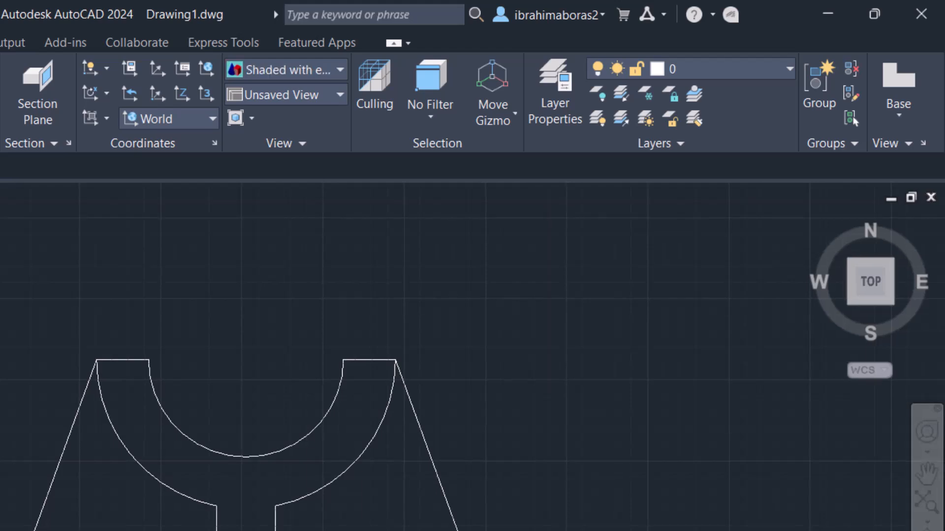
mouse_move(815, 228)
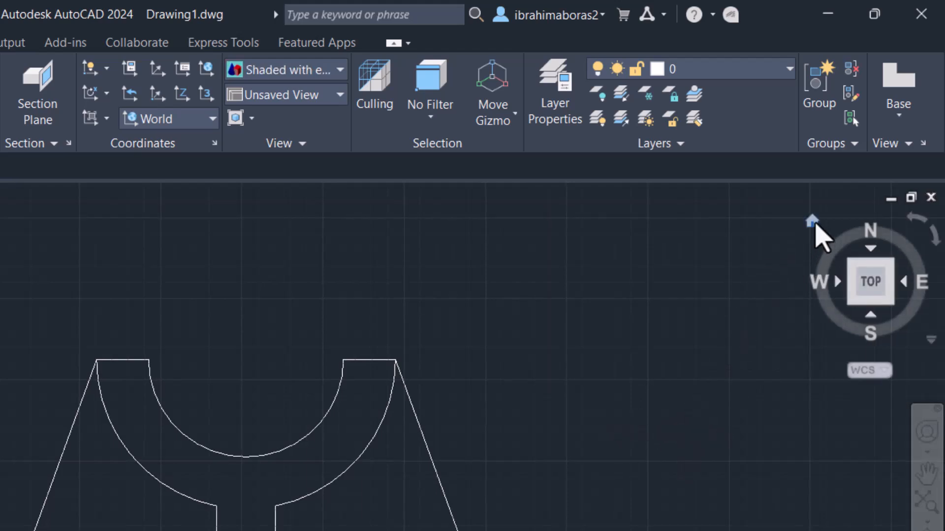
left_click(815, 223)
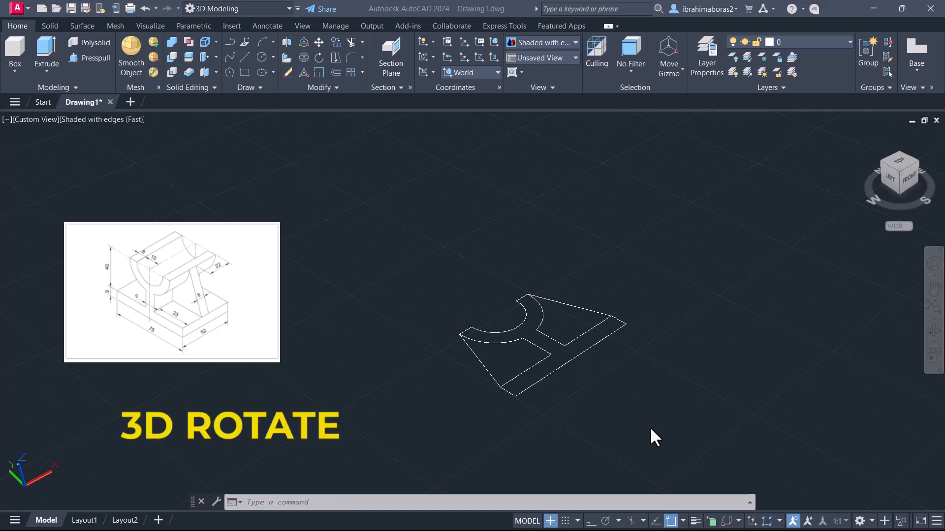
- Rotate the front-view profile, both rib profiles and their slanted lines 90° about the X axis with 3DROTATE to stand them upright
left_click(504, 502)
type("3DROTATE")
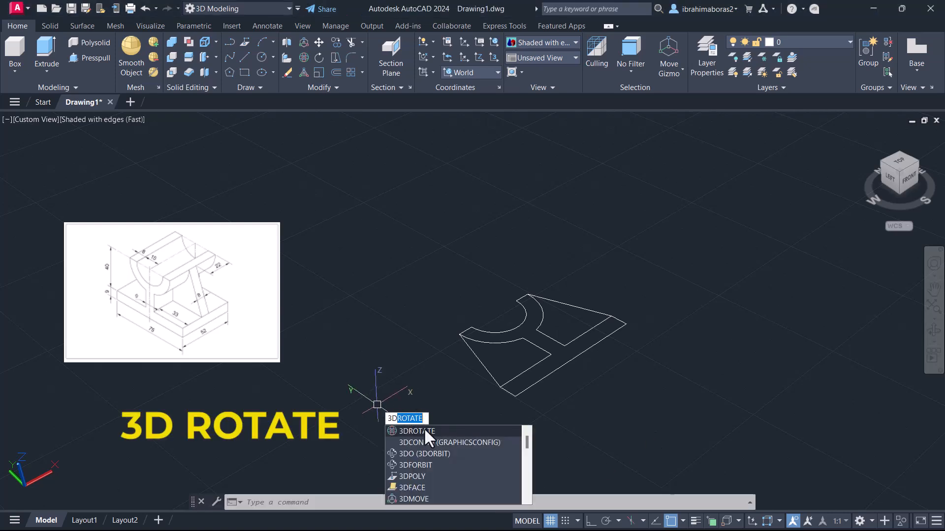
key("Return")
left_click(678, 255)
left_click(375, 436)
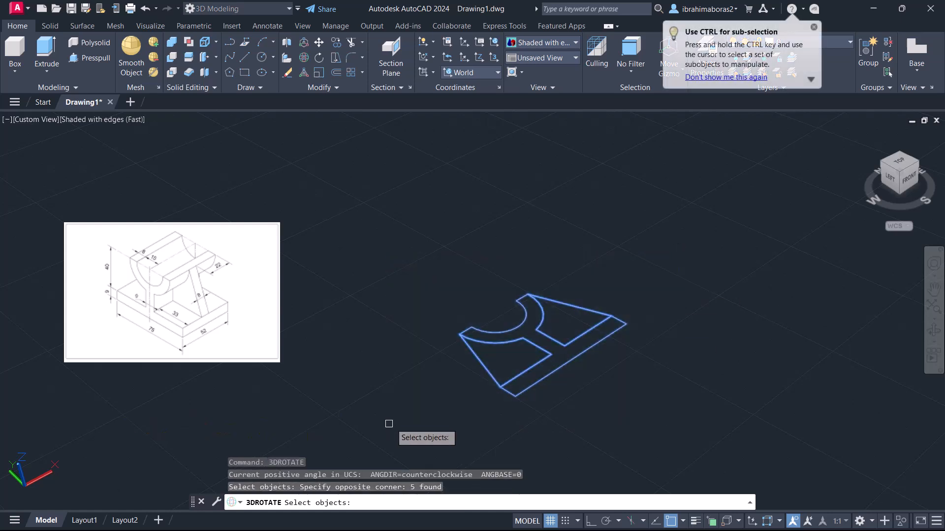
key("Return")
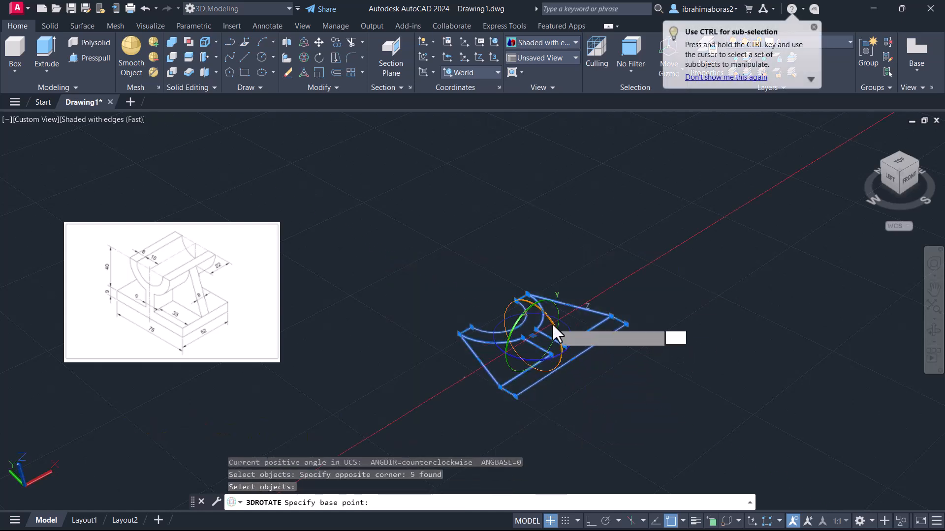
left_click(551, 323)
type("90")
key("Return")
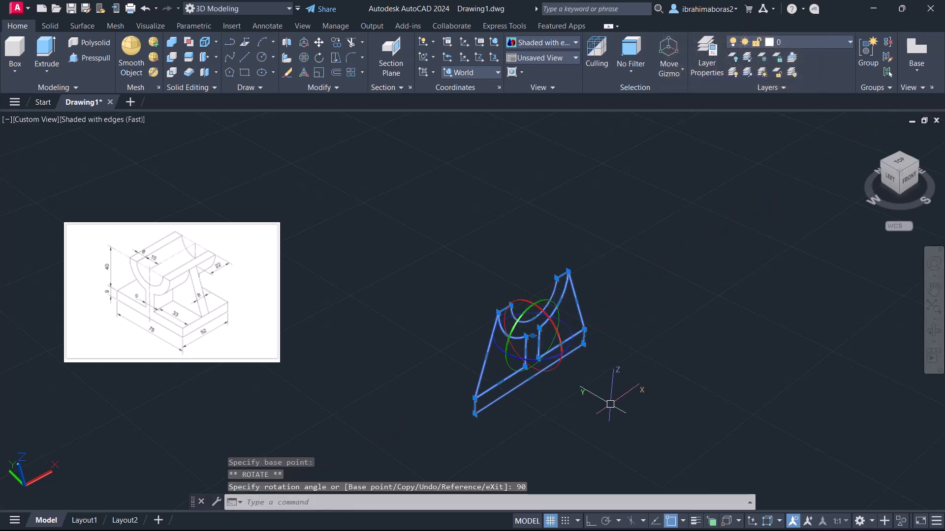
type("u")
key("Return")
- Turn on Ortho and rotate all the upright profiles about the base's bottom end corner to the 270° direction
type("RO")
key("Return")
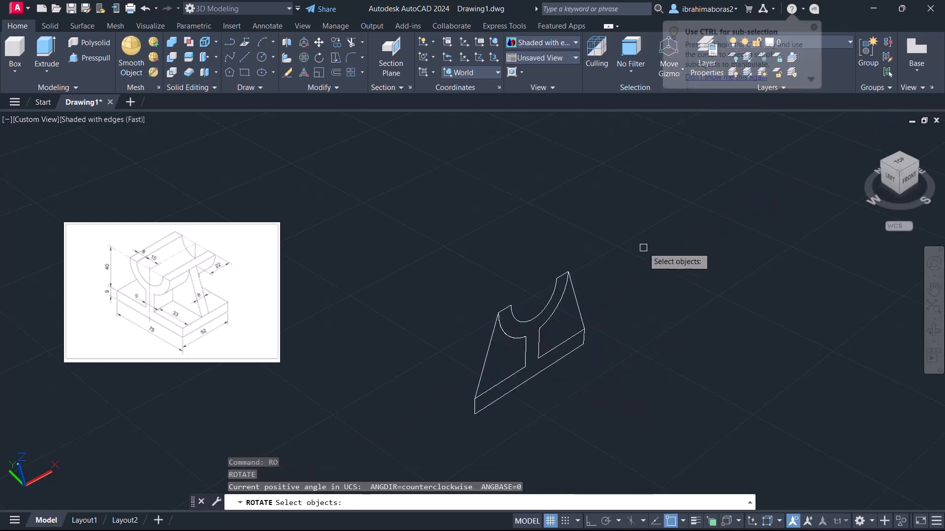
left_click(591, 521)
left_click(636, 251)
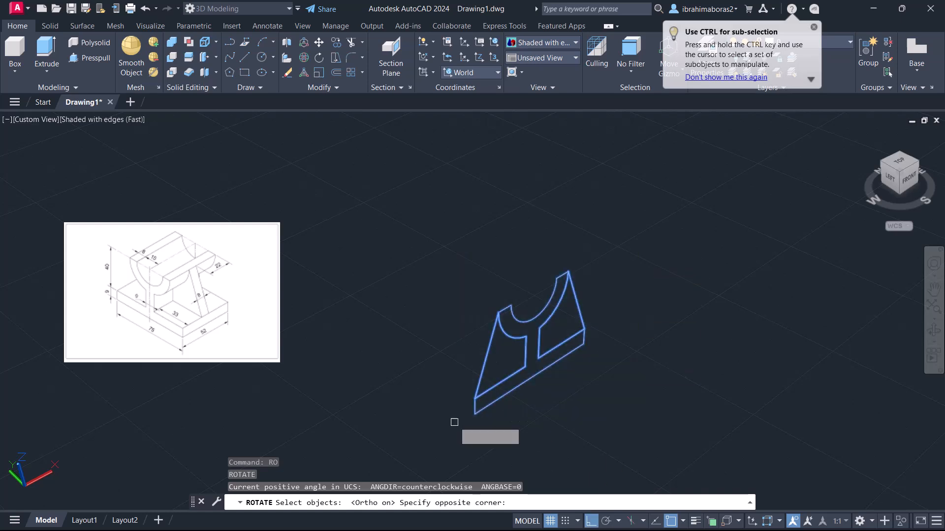
left_click(453, 423)
key("Return")
left_click(597, 358)
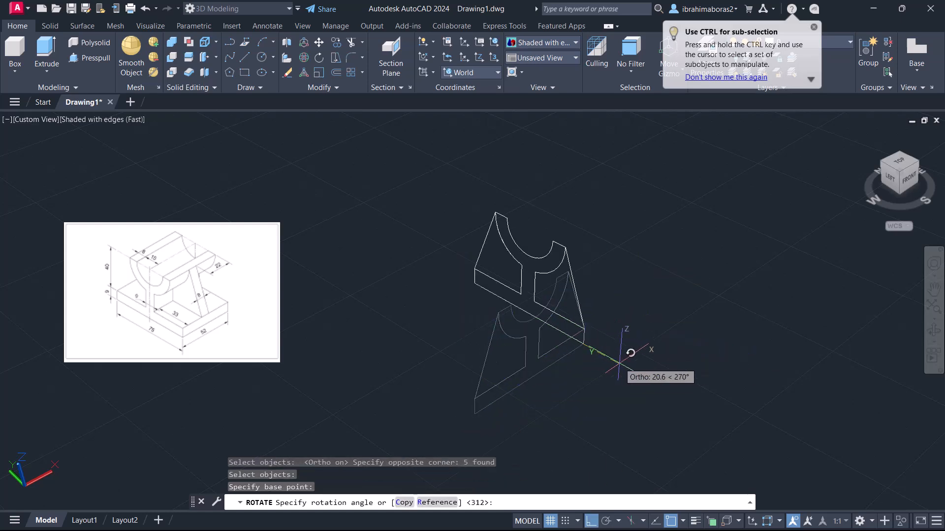
left_click(619, 363)
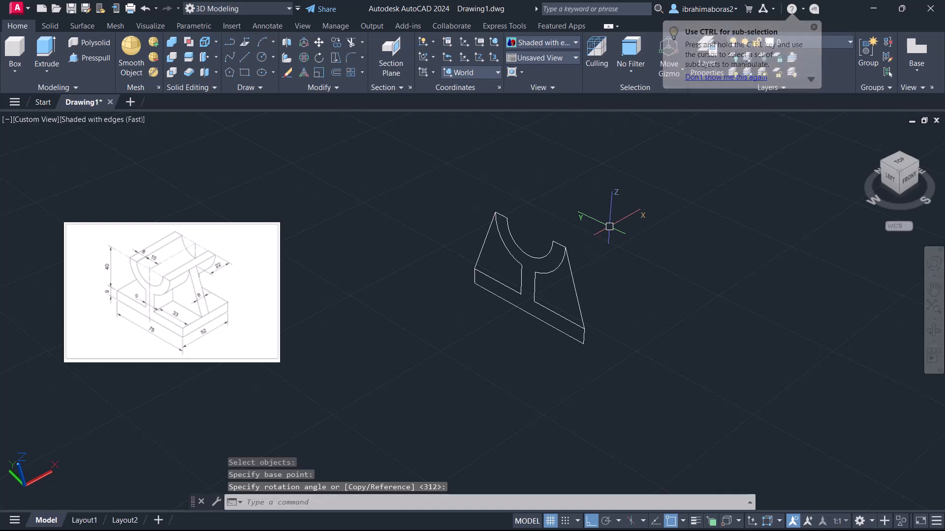
key("Escape")
key("Escape")
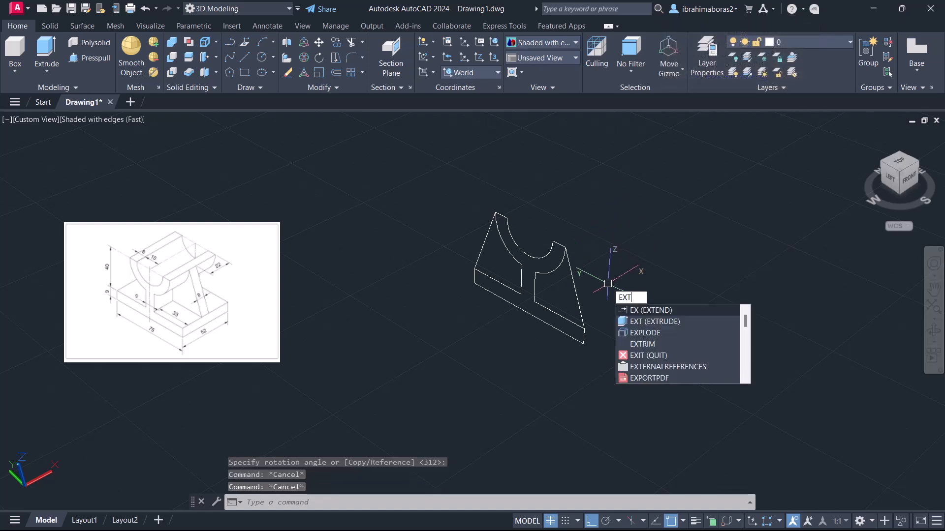
- Extrude the main profile of base, web and half-ring backwards by 52 to form the bracket body
left_click(658, 311)
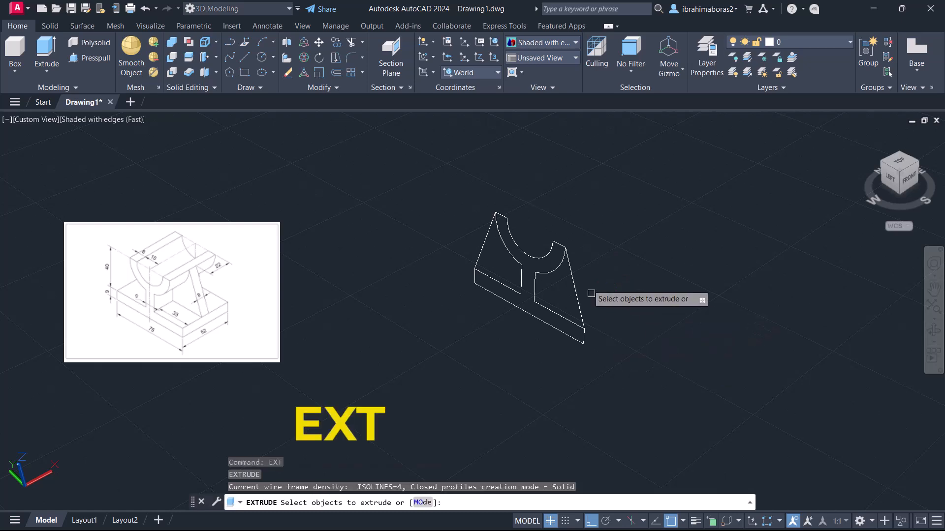
left_click(558, 265)
right_click(606, 270)
left_click(611, 274)
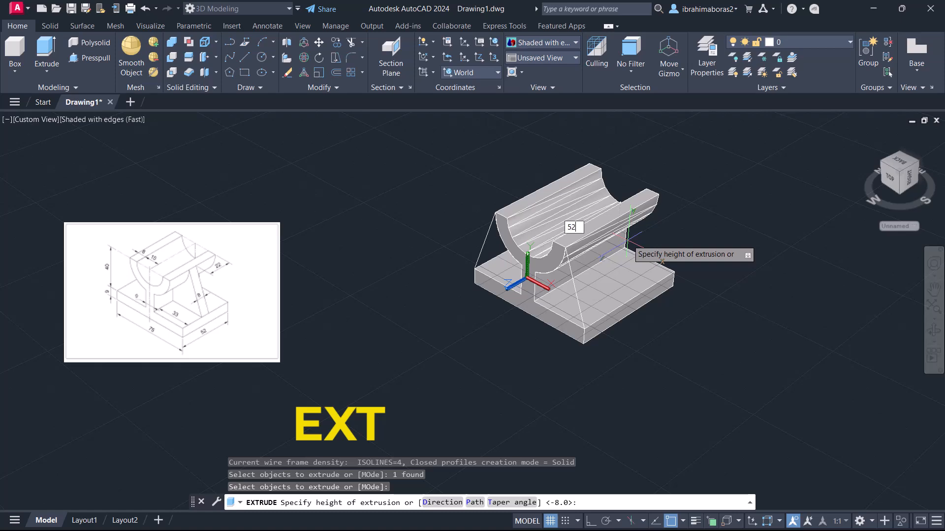
key("Return")
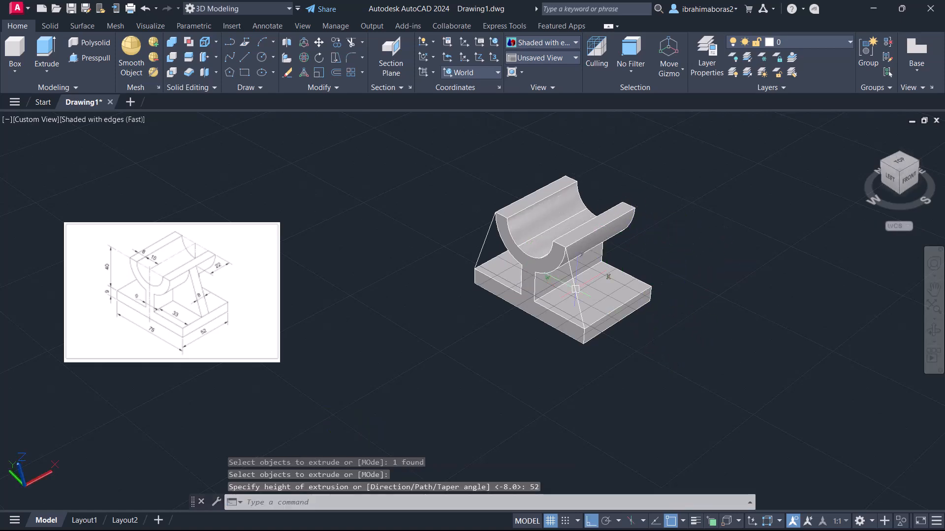
- Extrude the two triangular rib profiles together by 8 into the bracket's depth
scroll(580, 283, "up", 1)
middle_click_drag(581, 287, 563, 315)
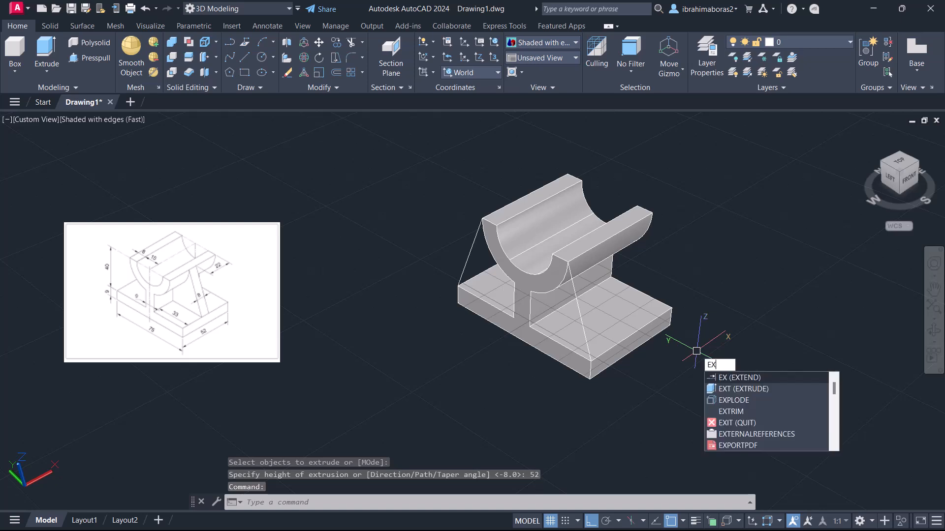
type("T")
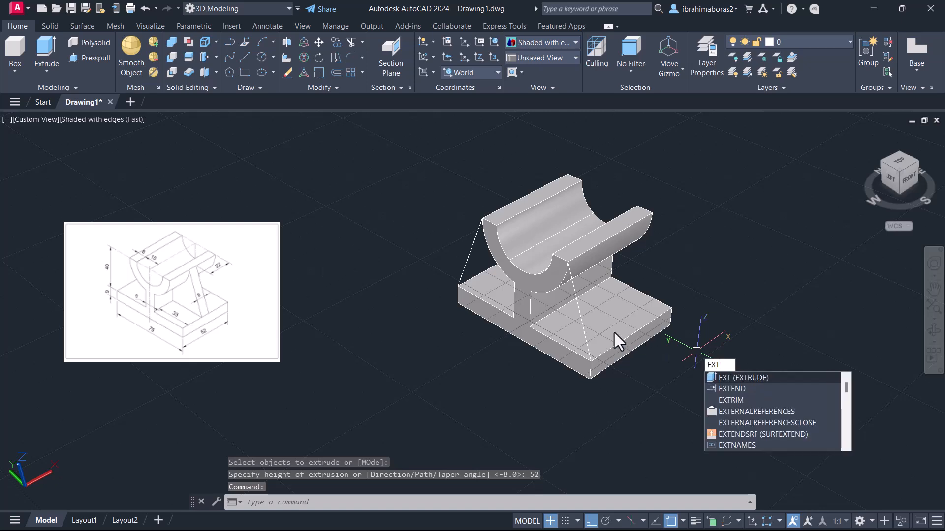
left_click(731, 377)
left_click(580, 316)
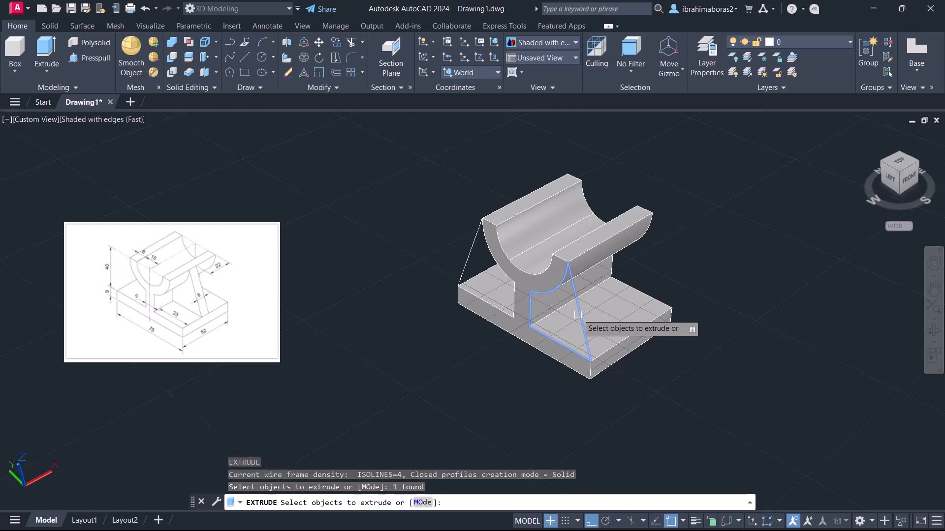
left_click(471, 258)
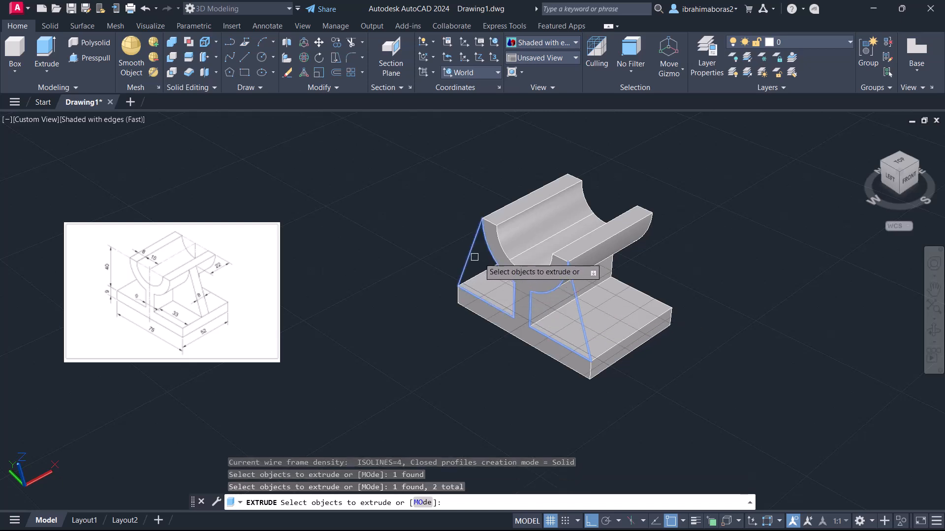
right_click(689, 320)
left_click(698, 329)
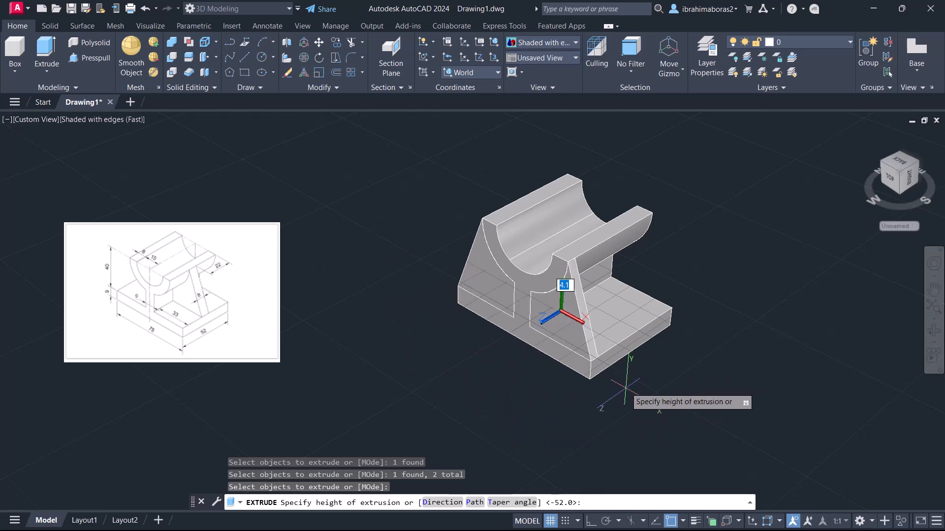
type("8")
key("Return")
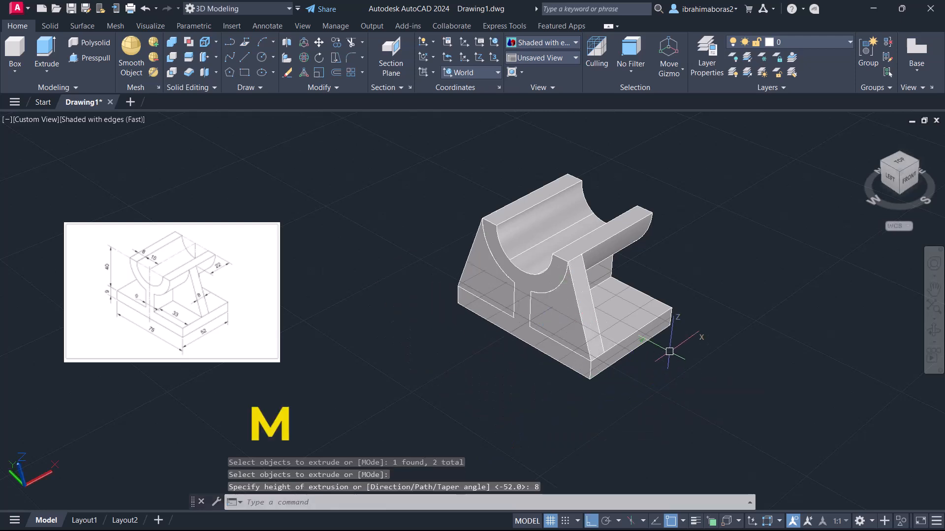
- Move both ribs from the midpoint of a rib's bottom outer edge to the midpoint of the base plate's upper side edge
type("M")
key("Return")
left_click(470, 252)
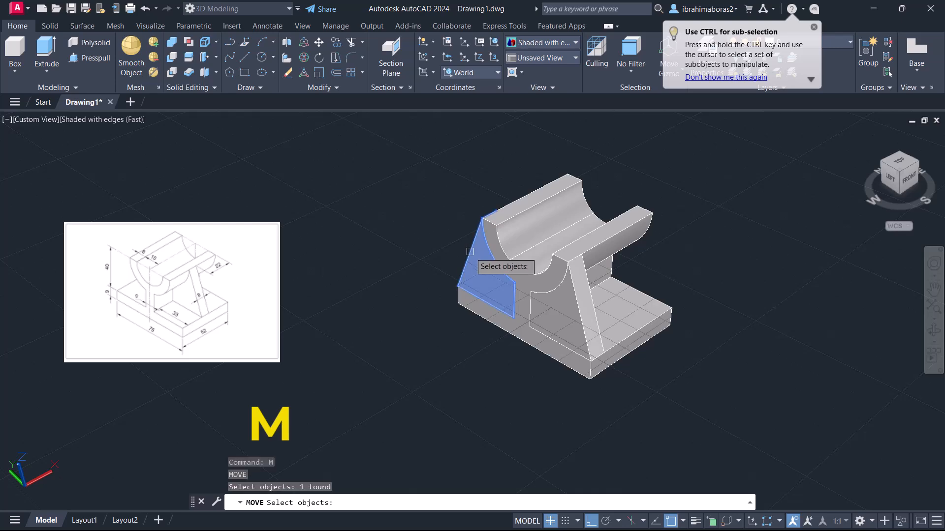
left_click(643, 347)
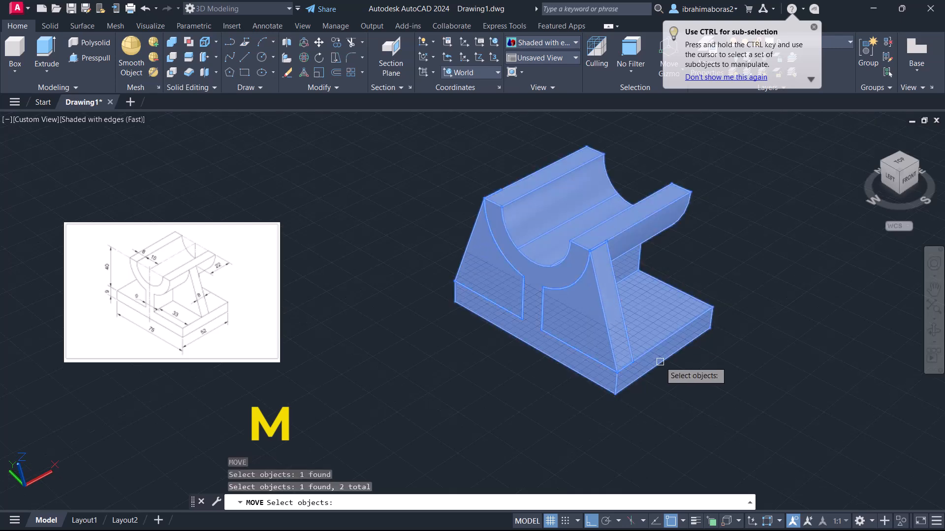
key("Return")
middle_click_drag(671, 363, 623, 378)
scroll(622, 377, "up", 1)
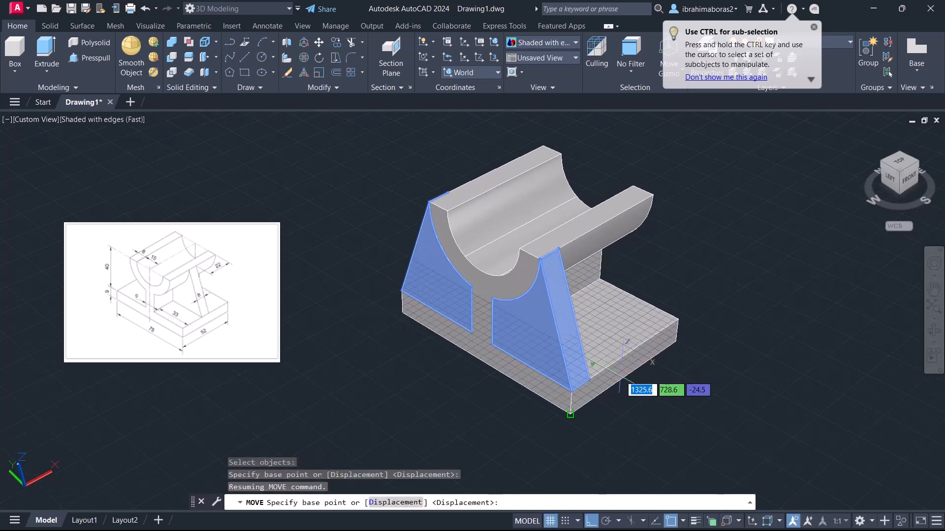
right_click(621, 375, "shift")
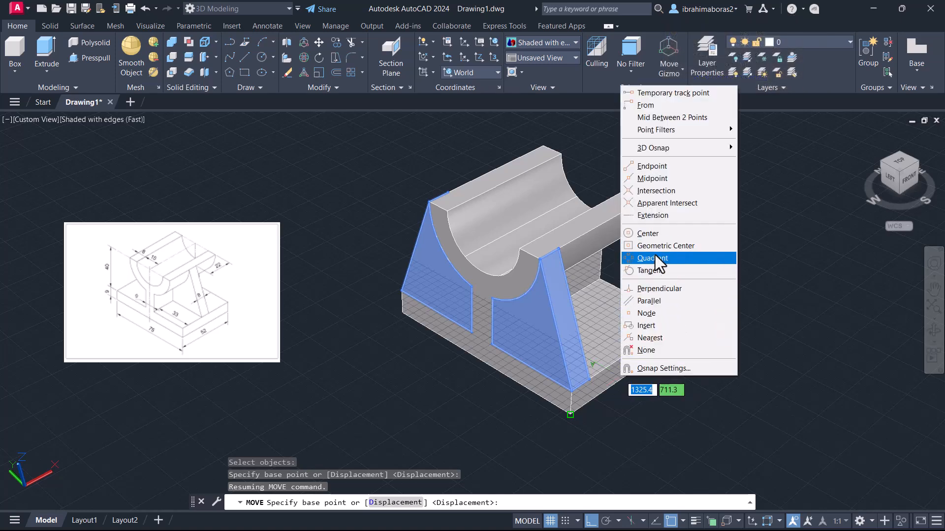
left_click(652, 179)
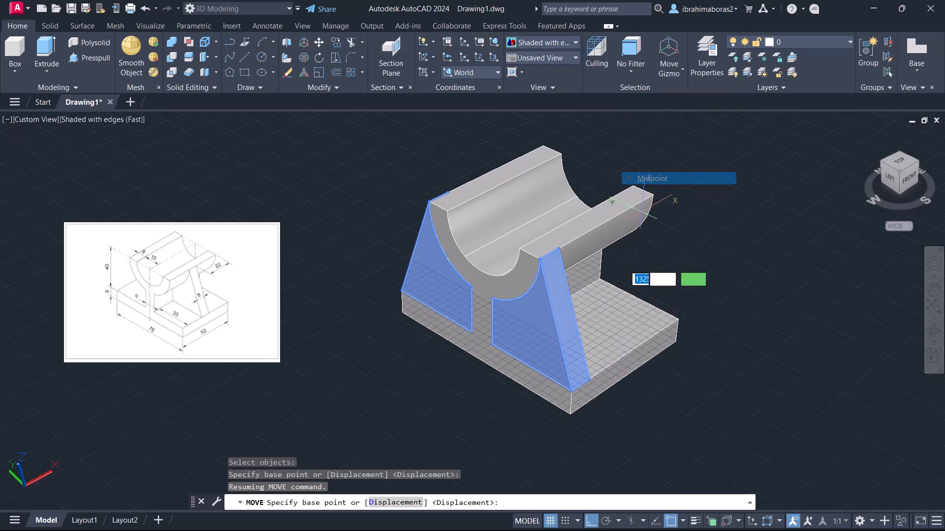
left_click(594, 391)
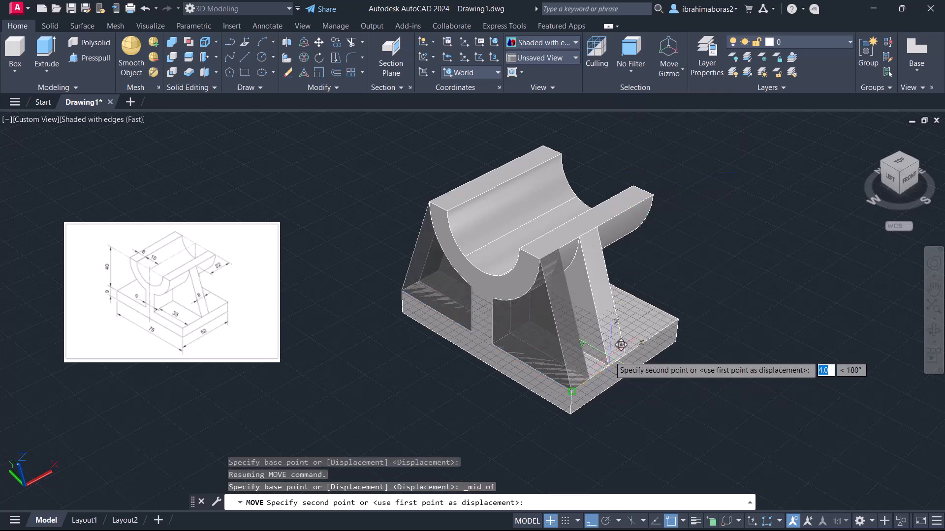
right_click(610, 361, "shift")
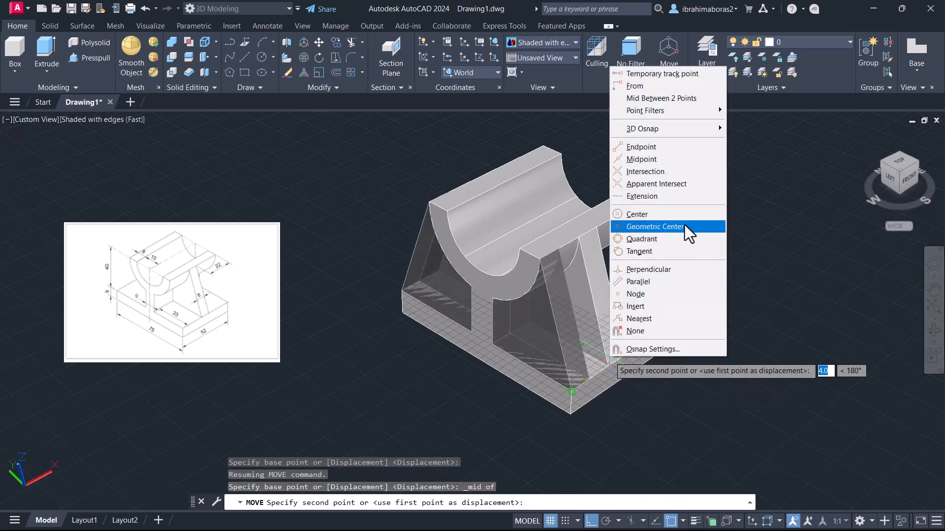
left_click(642, 159)
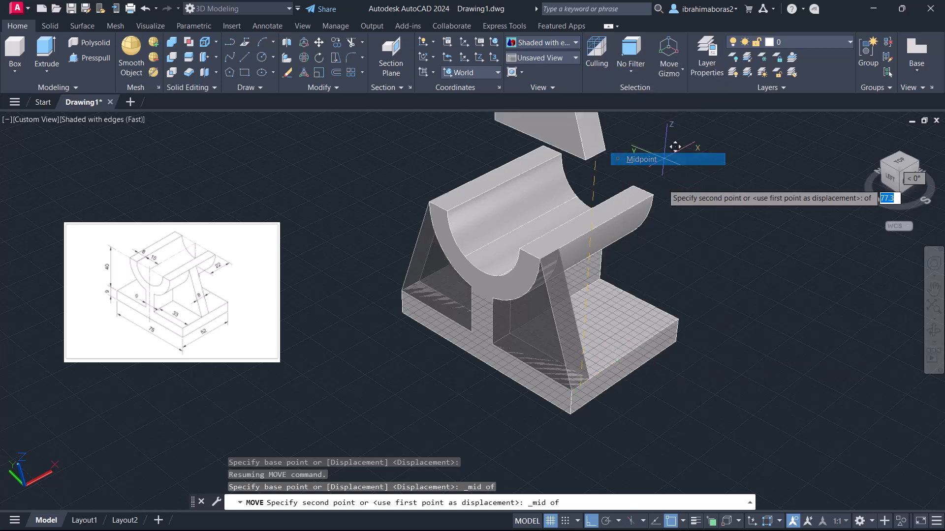
left_click(635, 337)
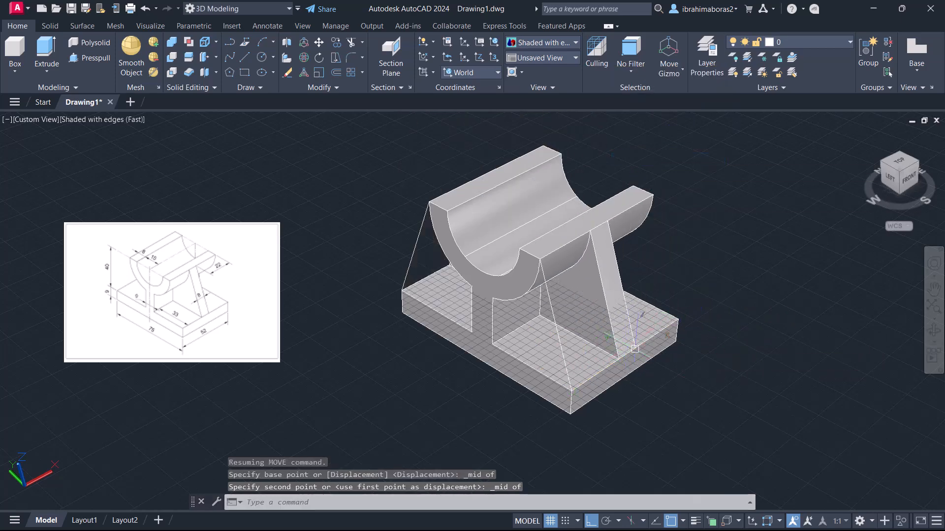
- Erase the two leftover slanted lines at the front of the bracket
left_click(554, 333)
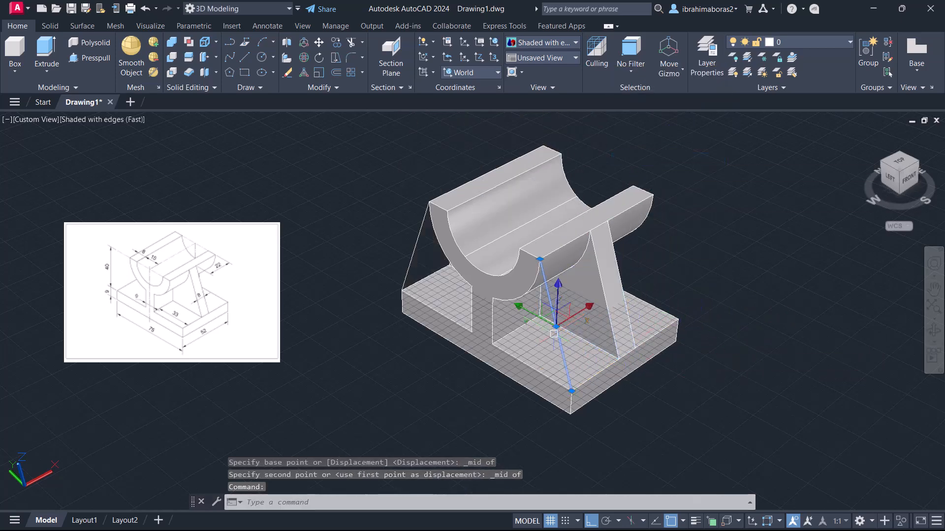
left_click(414, 261)
key("Return")
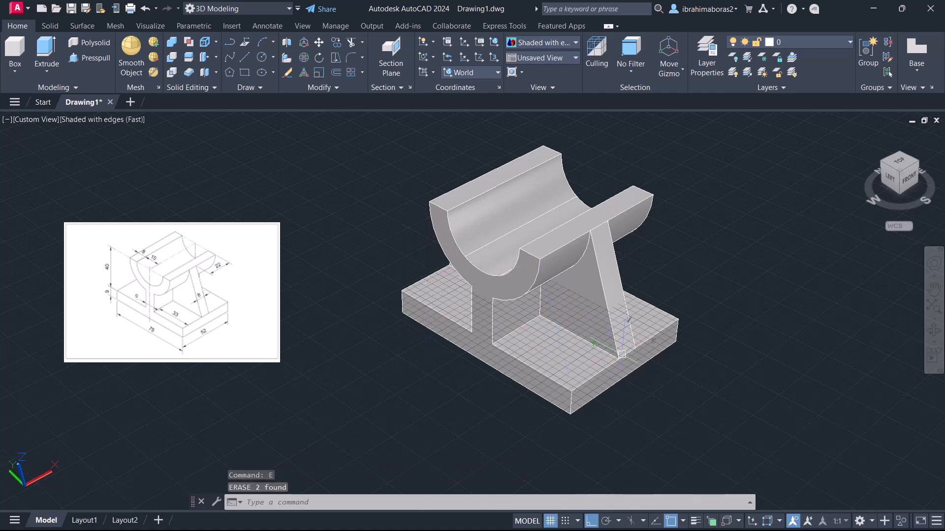
- Set the colour of the main bracket body, with base, web and half-ring, to Cyan in its properties
middle_click_drag(716, 345, 701, 355)
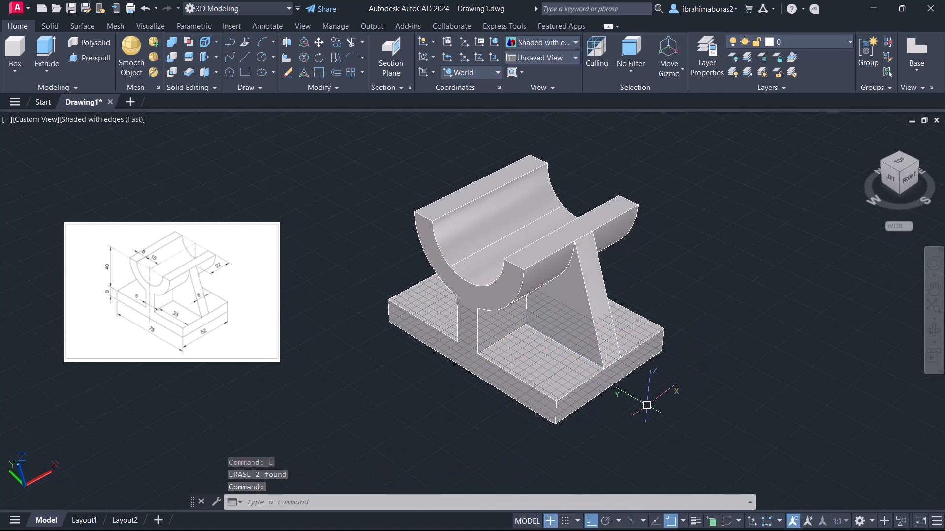
mouse_move(636, 409)
middle_mouse_down("shift")
mouse_move(717, 388)
mouse_move(618, 392)
mouse_move(712, 392)
mouse_move(795, 373)
mouse_move(717, 392)
mouse_move(637, 393)
middle_mouse_up("shift")
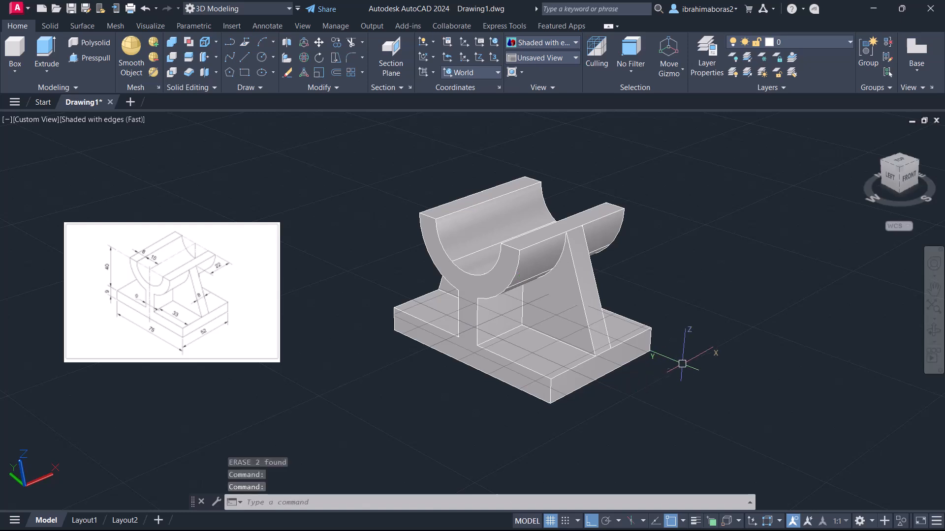
left_click(499, 277)
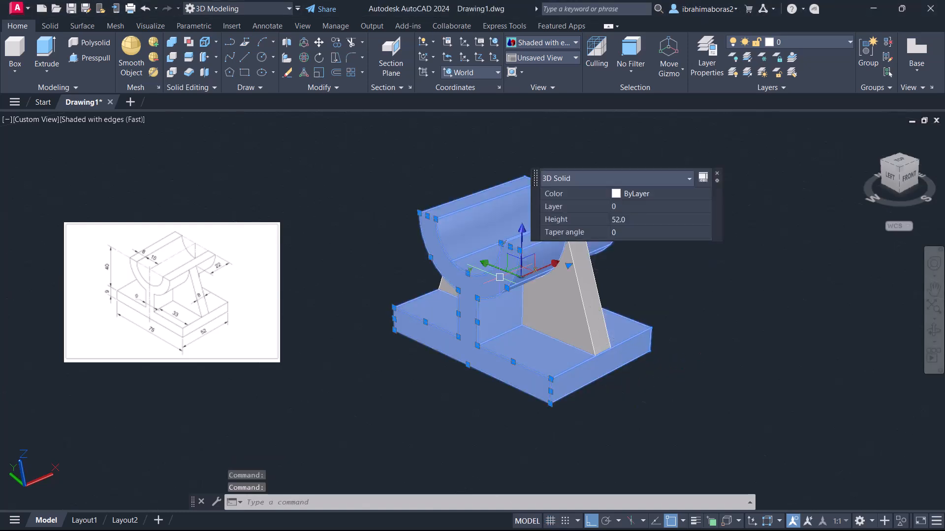
key("Escape")
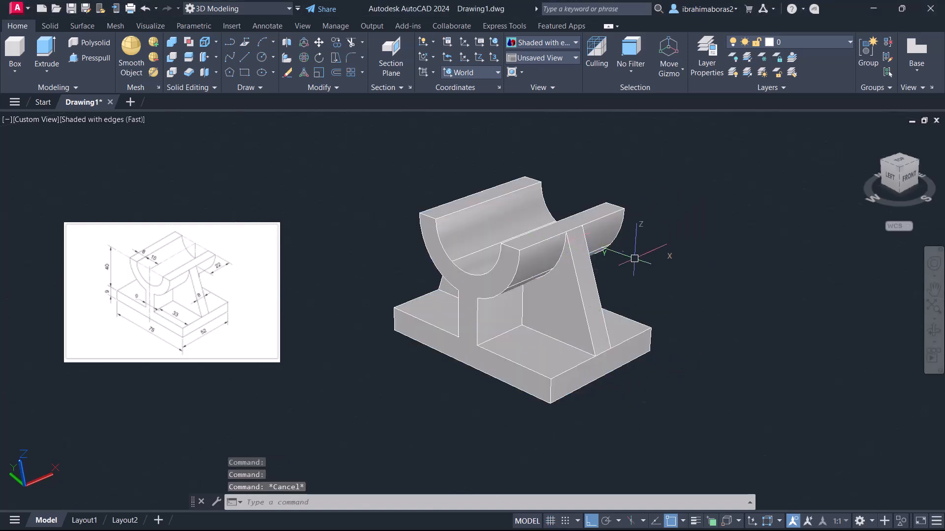
type("pr")
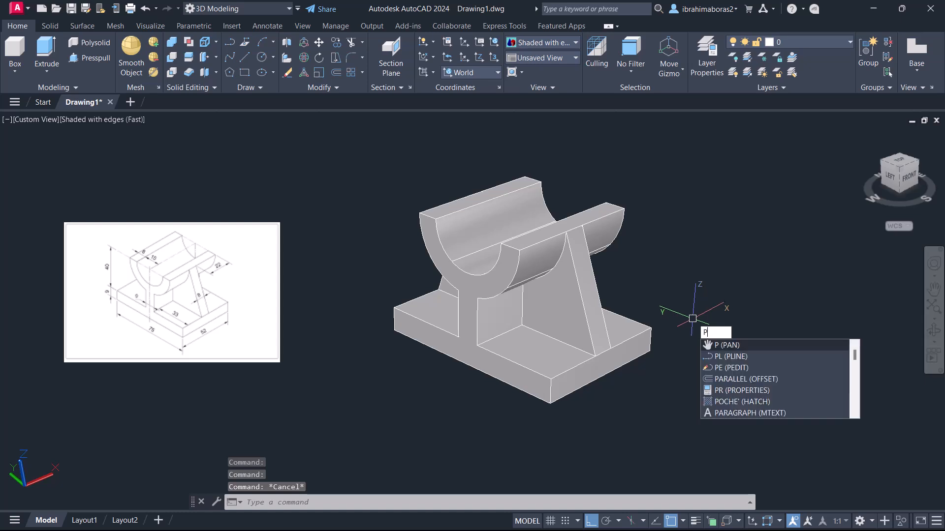
key("Return")
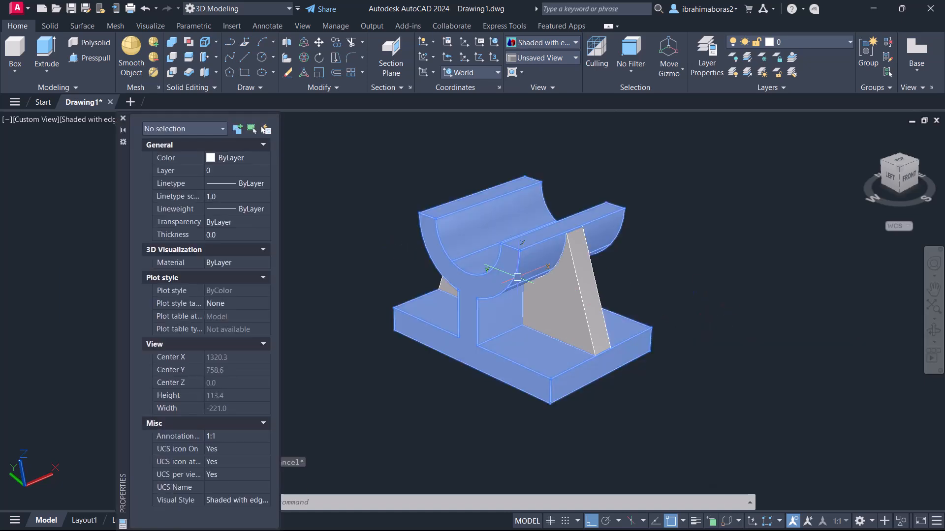
left_click(492, 268)
left_click(246, 158)
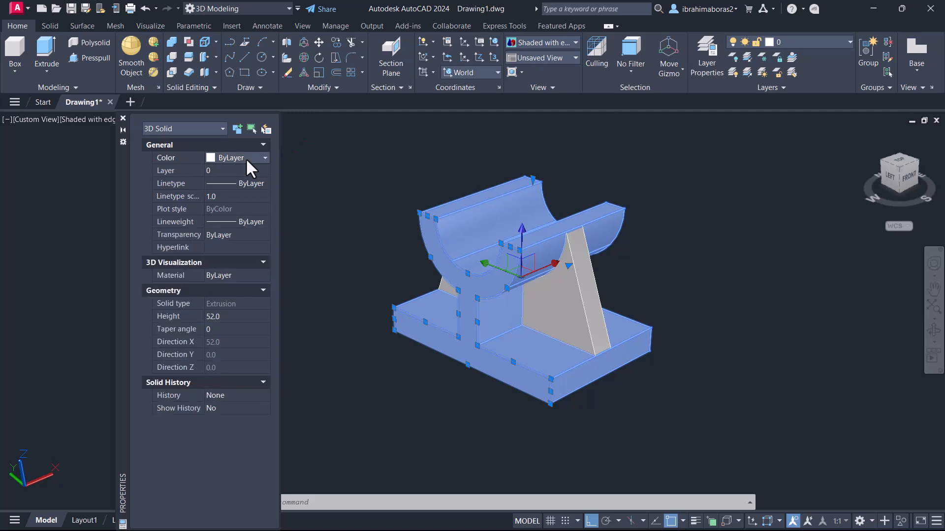
left_click(220, 157)
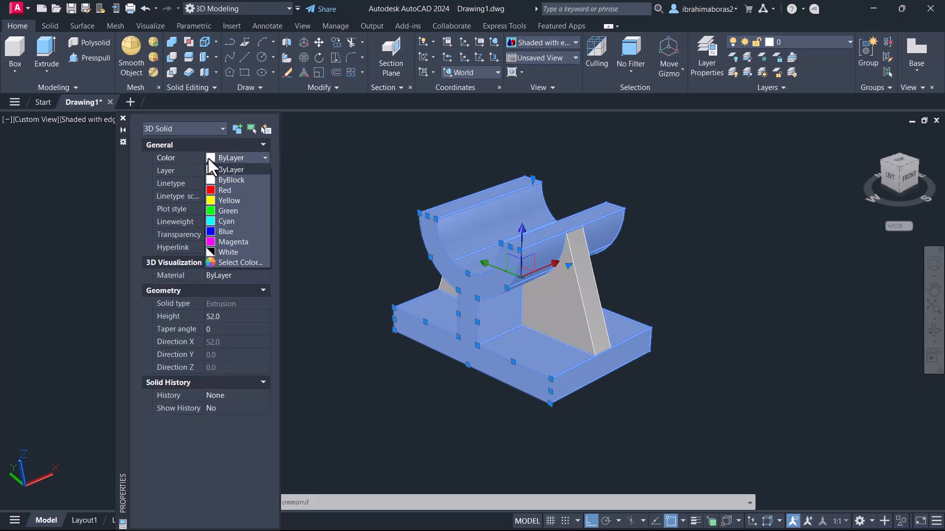
left_click(215, 220)
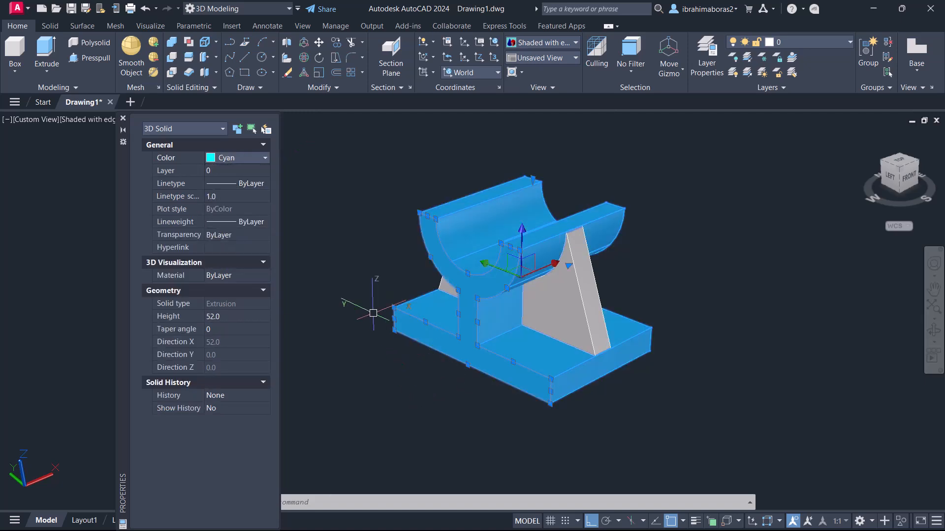
key("Escape")
- Set the colour of both triangular rib solids to Magenta in their properties
left_click(583, 310)
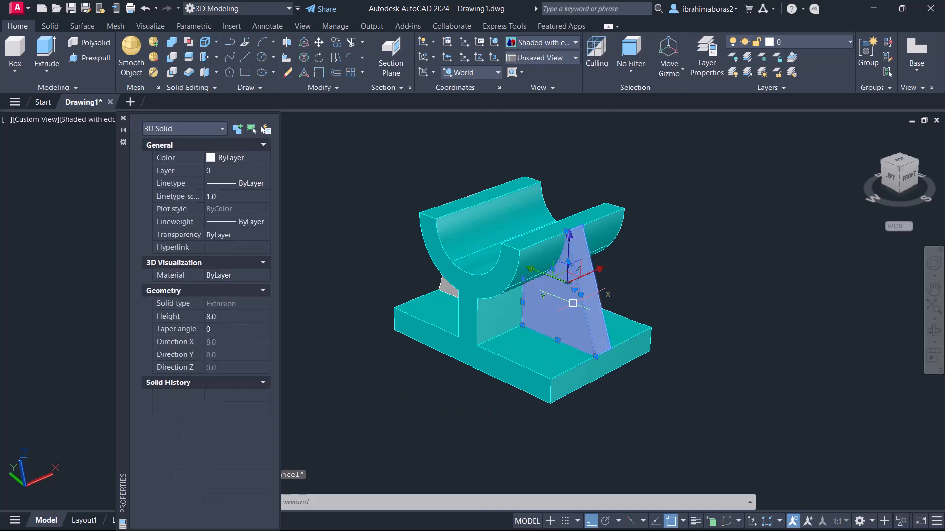
left_click(441, 284)
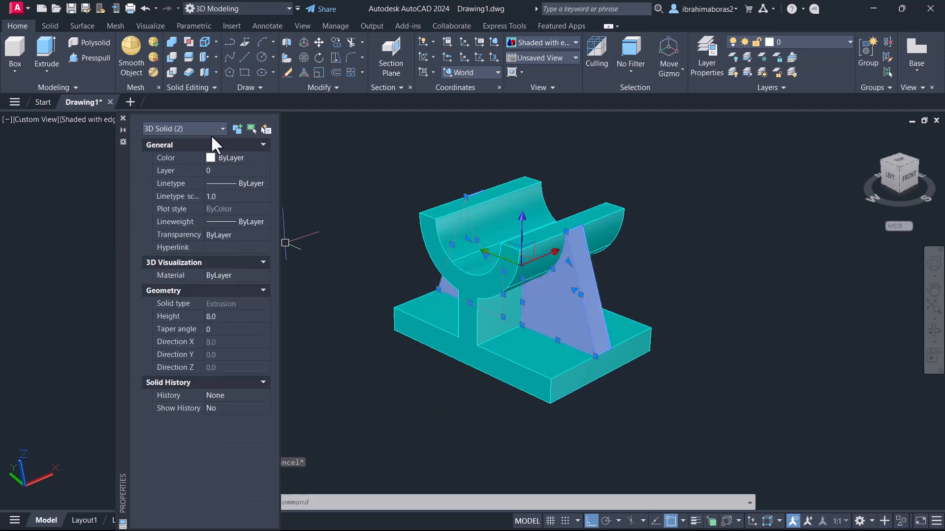
left_click(226, 158)
left_click(226, 158)
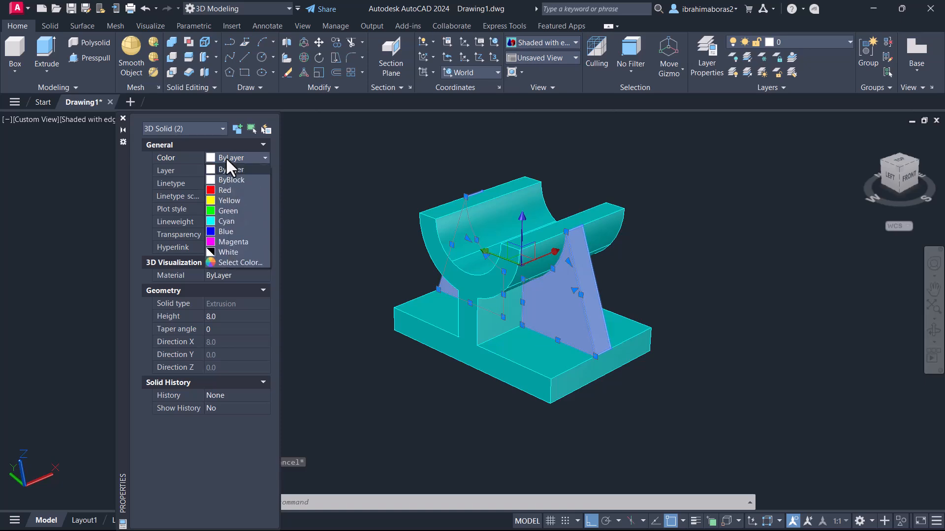
left_click(225, 241)
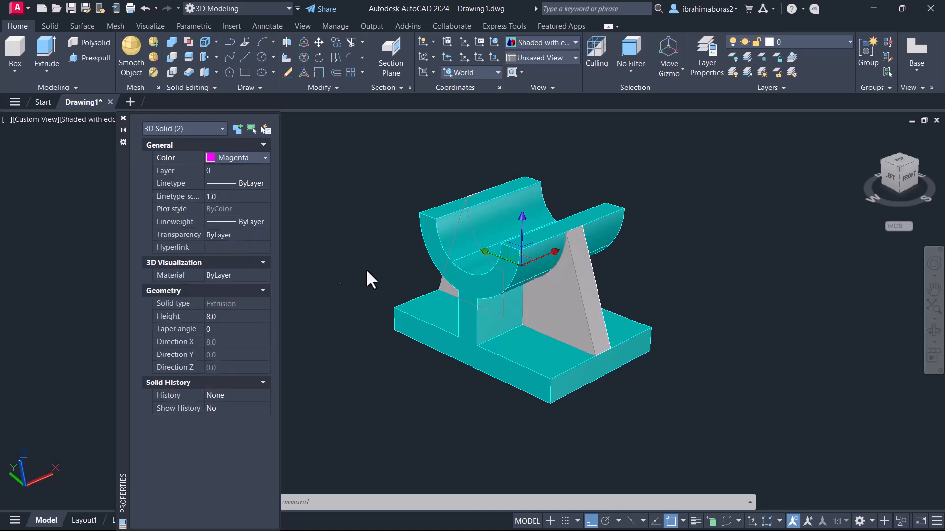
key("Escape")
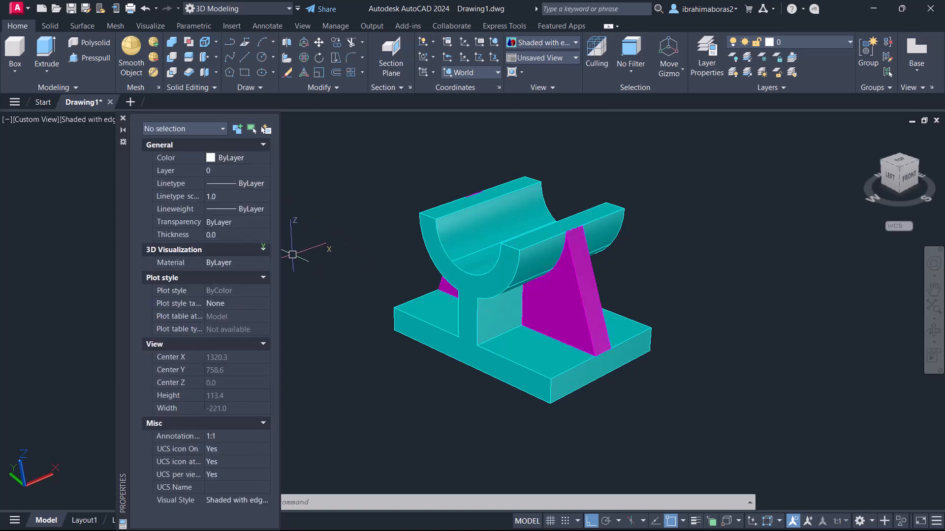
- Close the properties display and inspect the coloured bracket enlarged from a slightly steeper isometric angle
left_click_drag(121, 180, 119, 236)
left_click(120, 175)
mouse_move(528, 392)
middle_mouse_down("shift")
mouse_move(550, 411)
mouse_move(669, 391)
mouse_move(536, 406)
middle_mouse_up("shift")
scroll(604, 326, "up", 2)
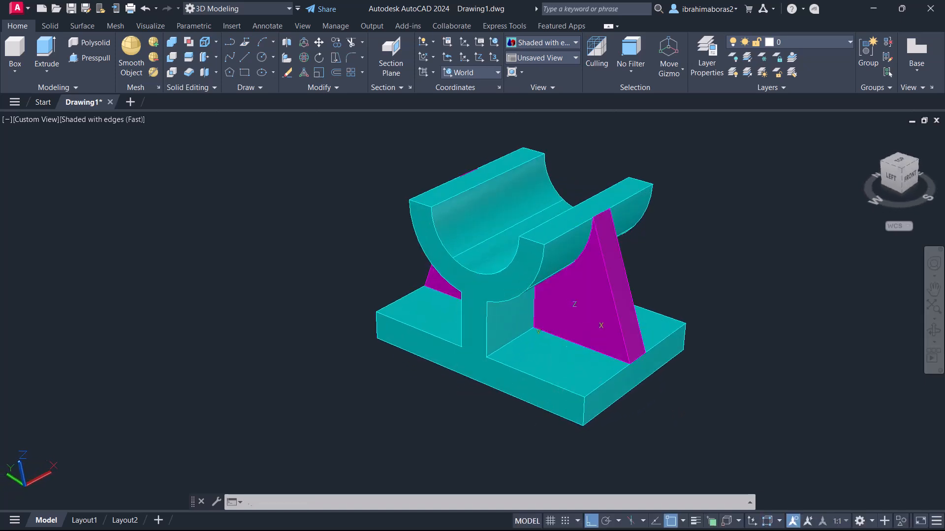
middle_click_drag(568, 339, 540, 358)
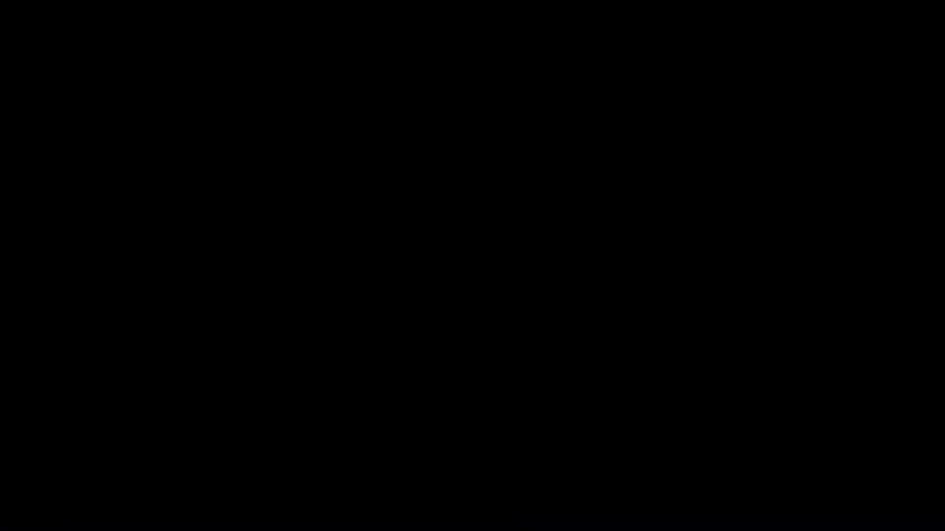